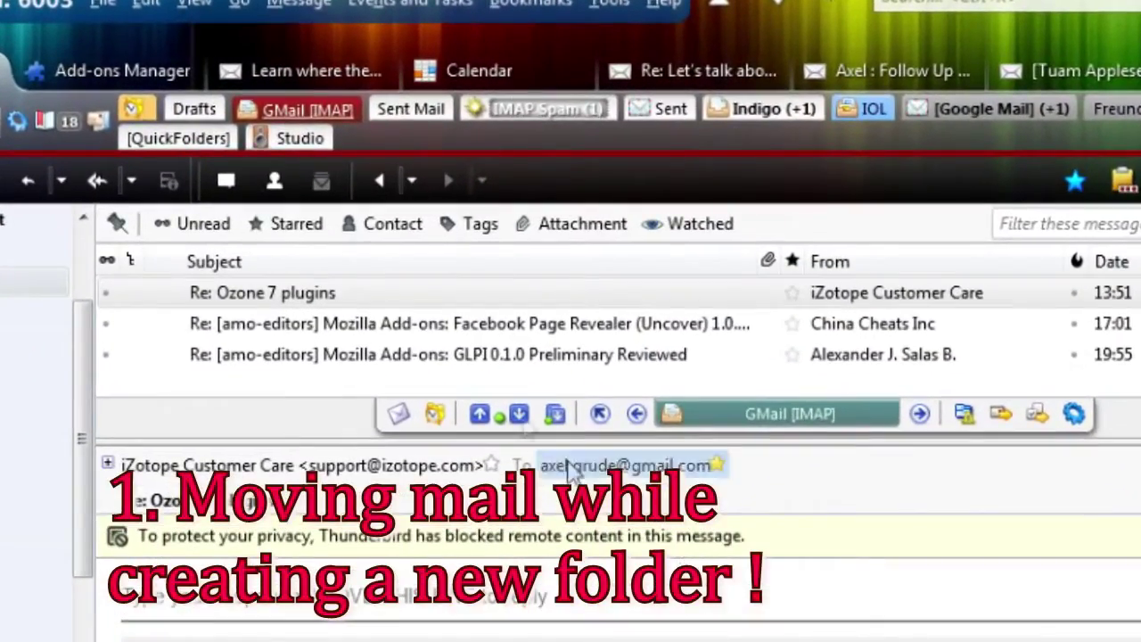
Step: Drop the Re: Ozone 7 plugins email on the [QuickFolders] tab and name a new subfolder izoTope
click(377, 260)
drag(382, 289, 206, 271)
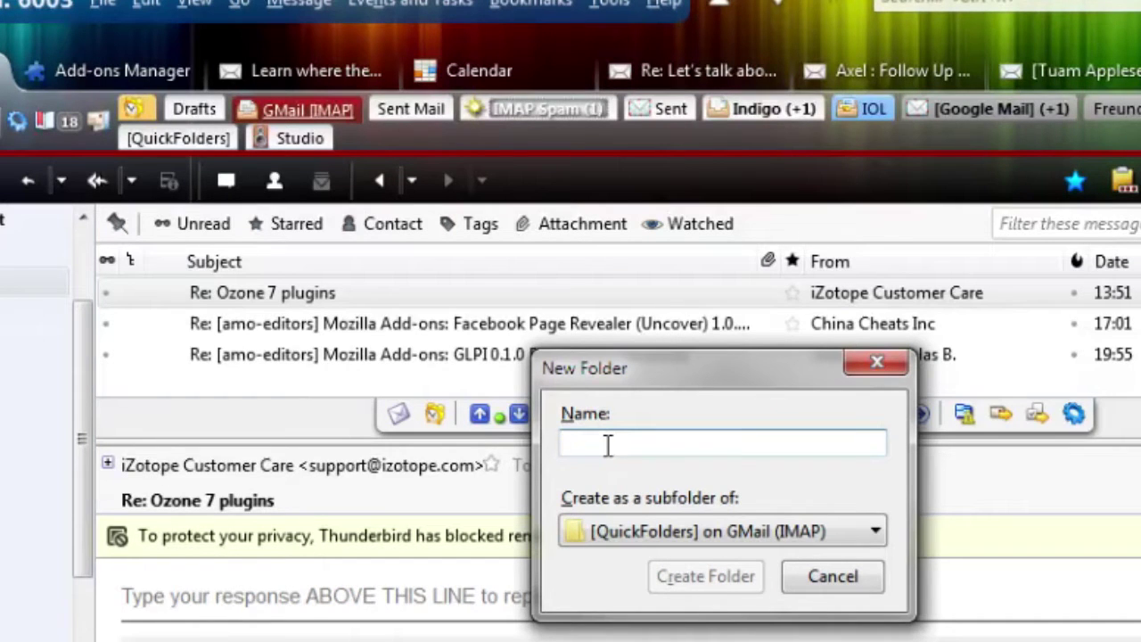
text(izp)
key(BackSpace)
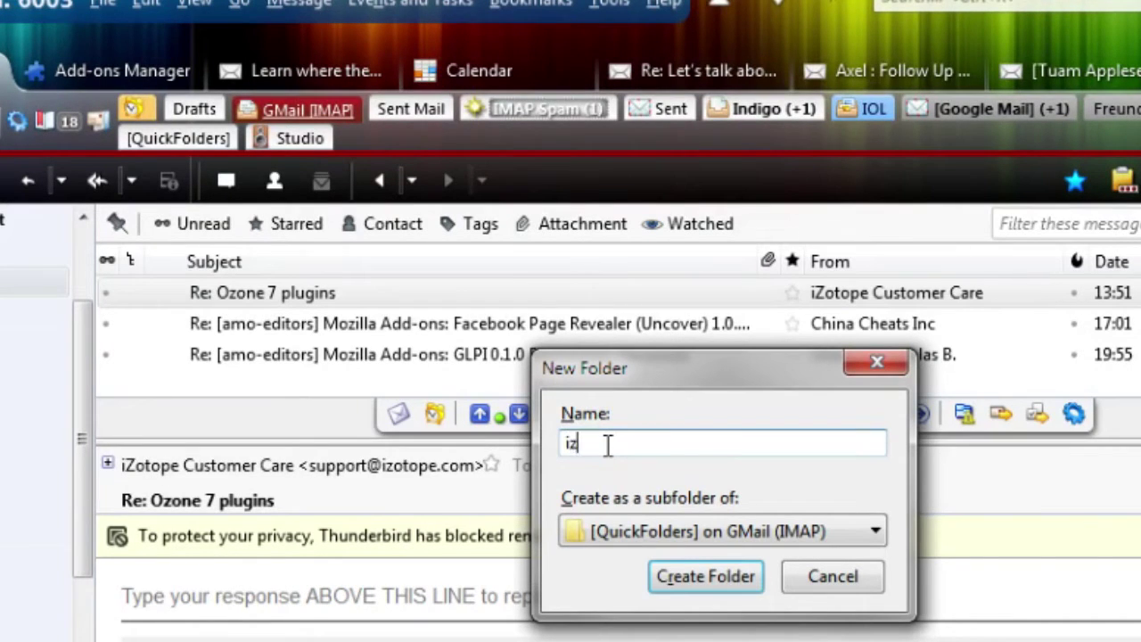
text(oTope)
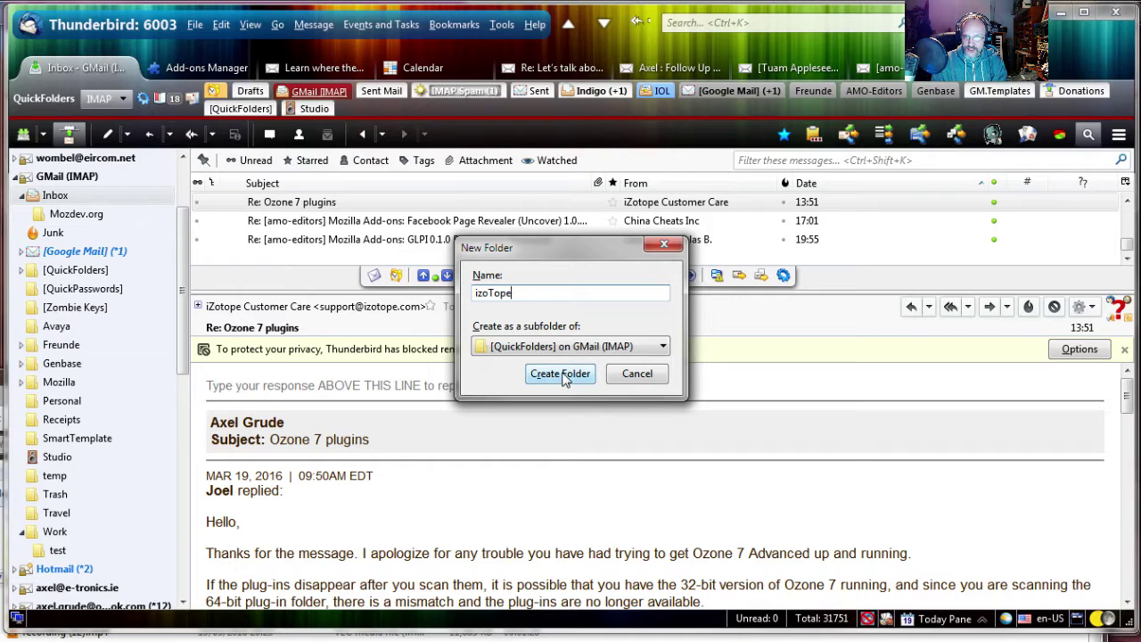
Step: Create the izoTope folder under [QuickFolders] with the email filed, then open it from the tab's submenu to check
click(562, 374)
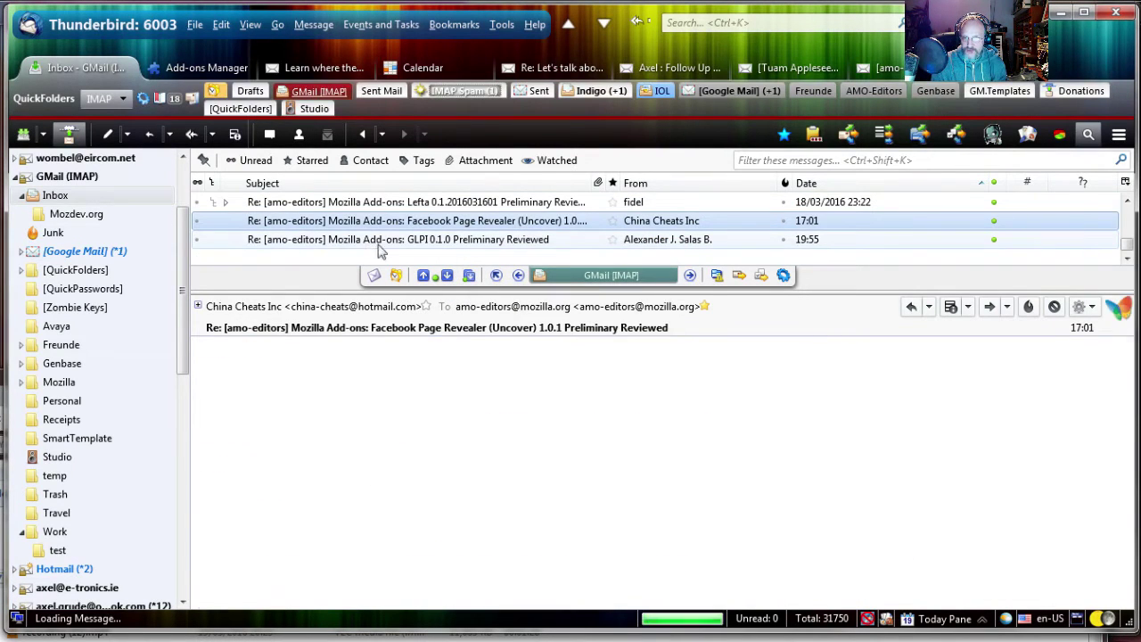
click(186, 277)
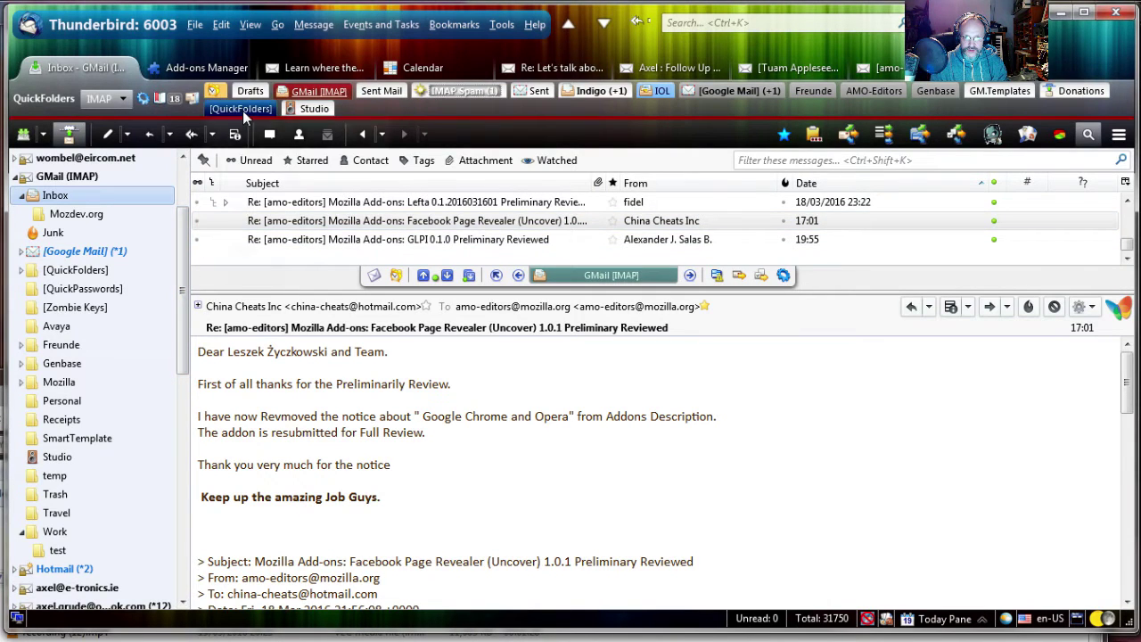
mouse_move(246, 114)
click(278, 250)
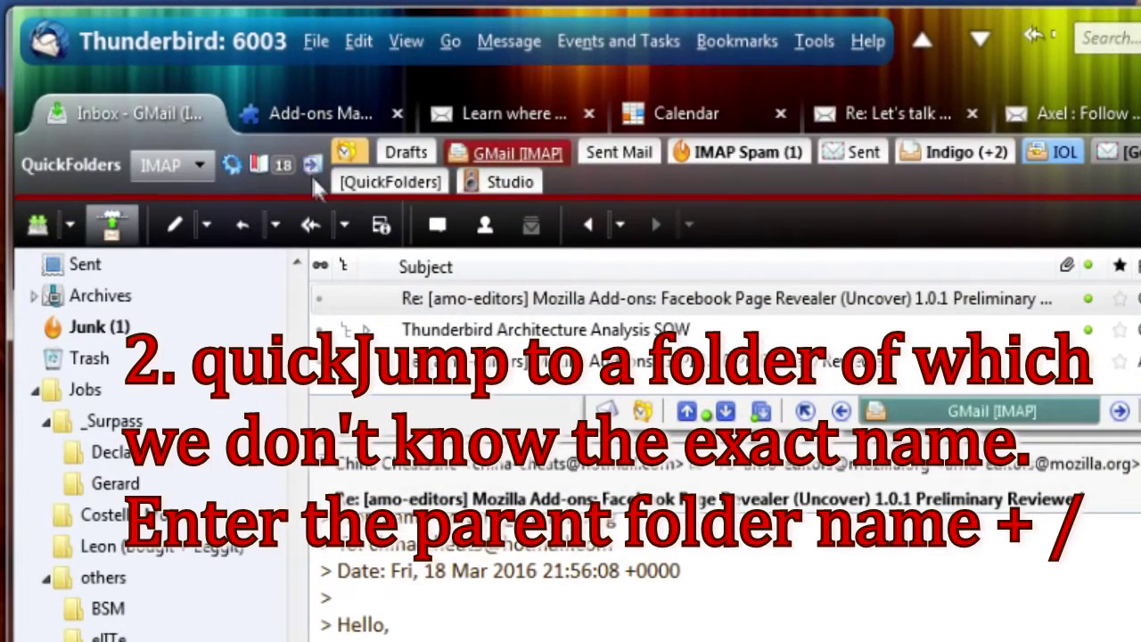
Step: Jump to the Addons folder by typing 'Addons' in quickJump
click(313, 168)
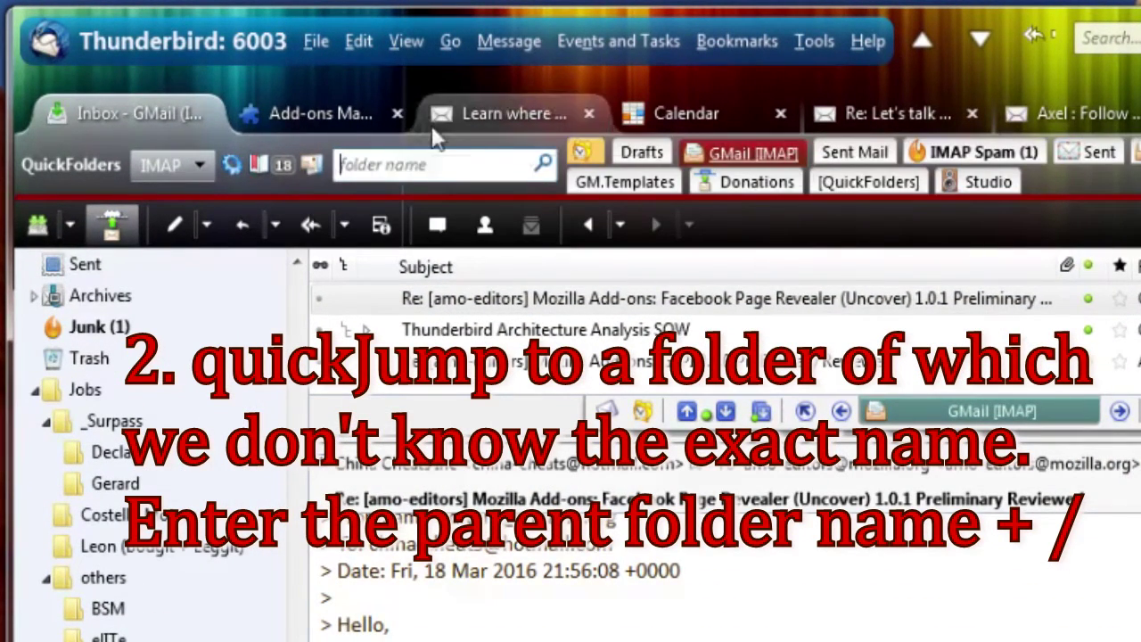
text(Addons)
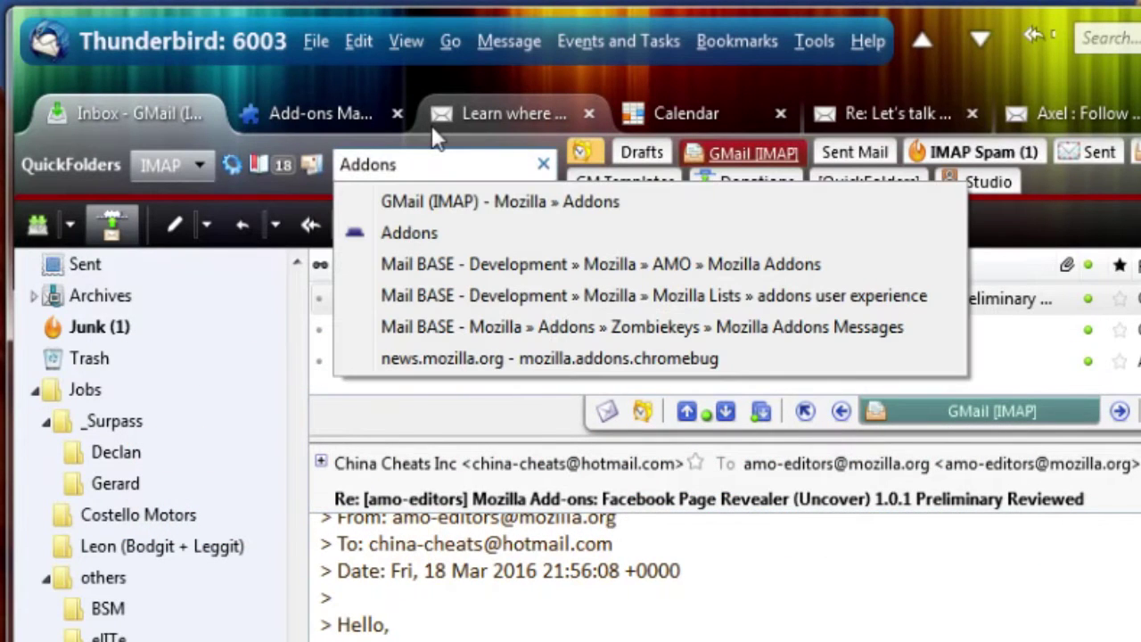
click(403, 234)
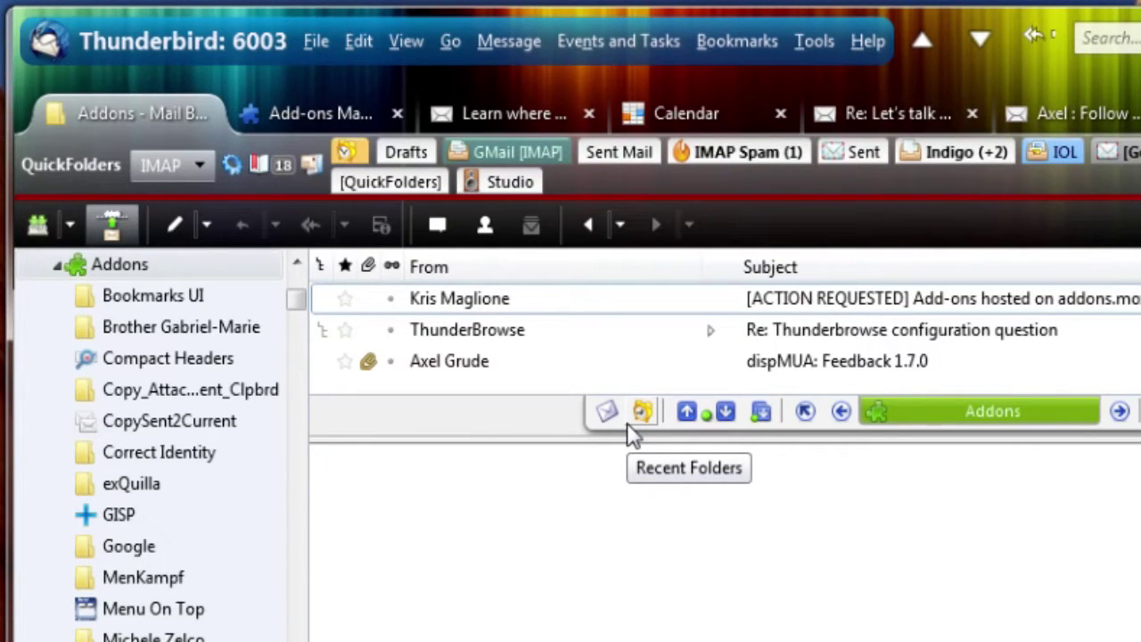
Step: Jump to Addons » quickFilters using the path shortcut 'Add/qu' in quickJump
click(307, 163)
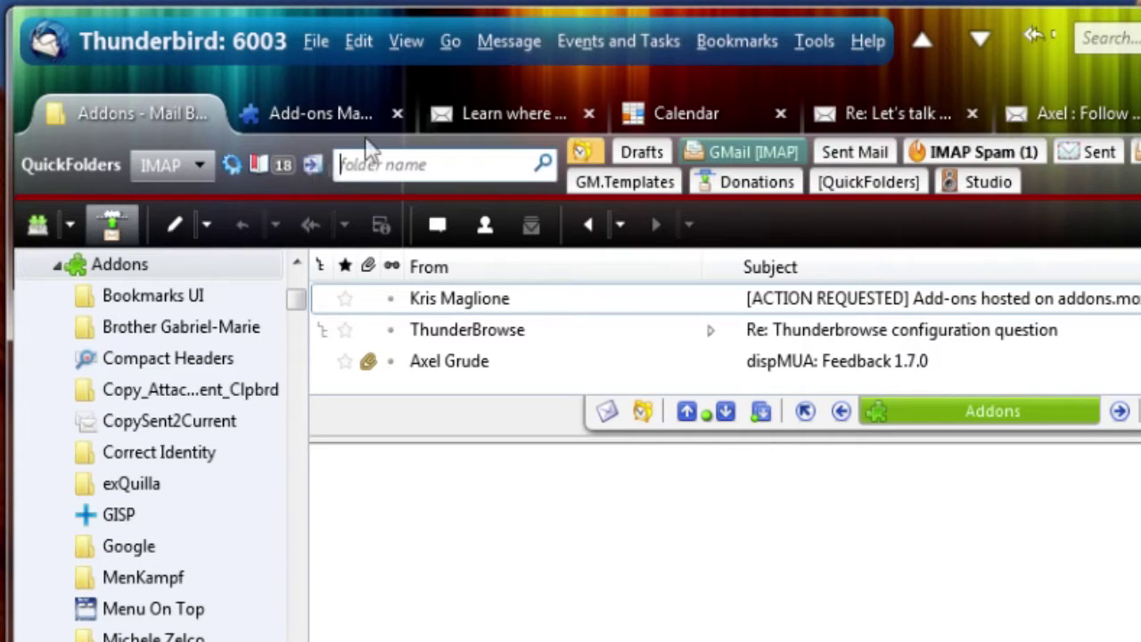
text(Add)
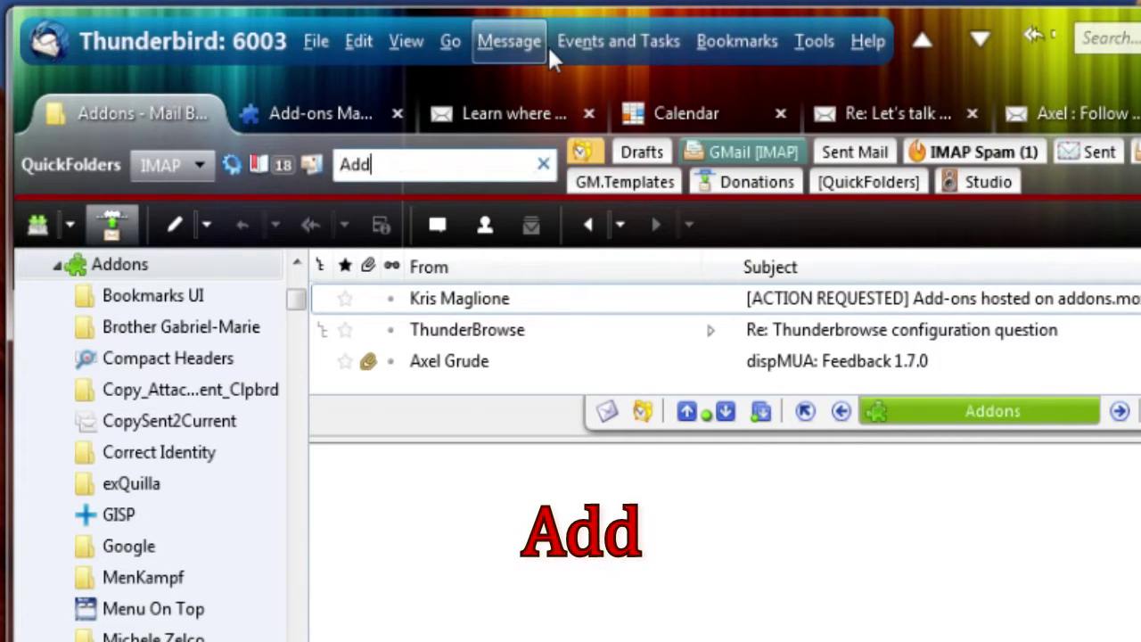
text(on)
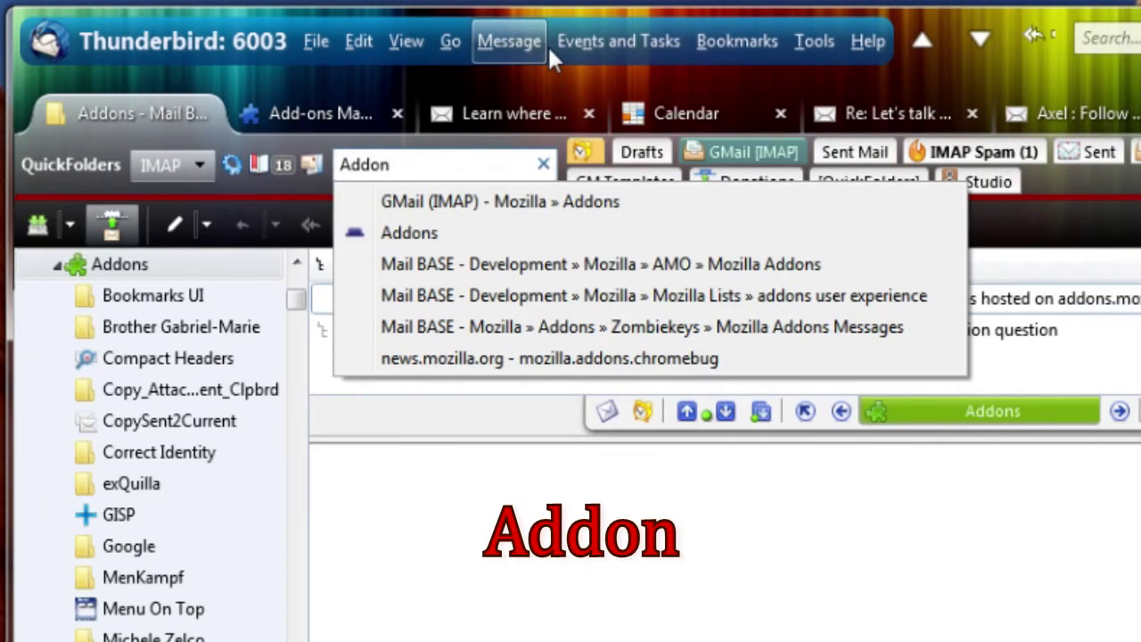
key(BackSpace)
key(BackSpace)
text(/)
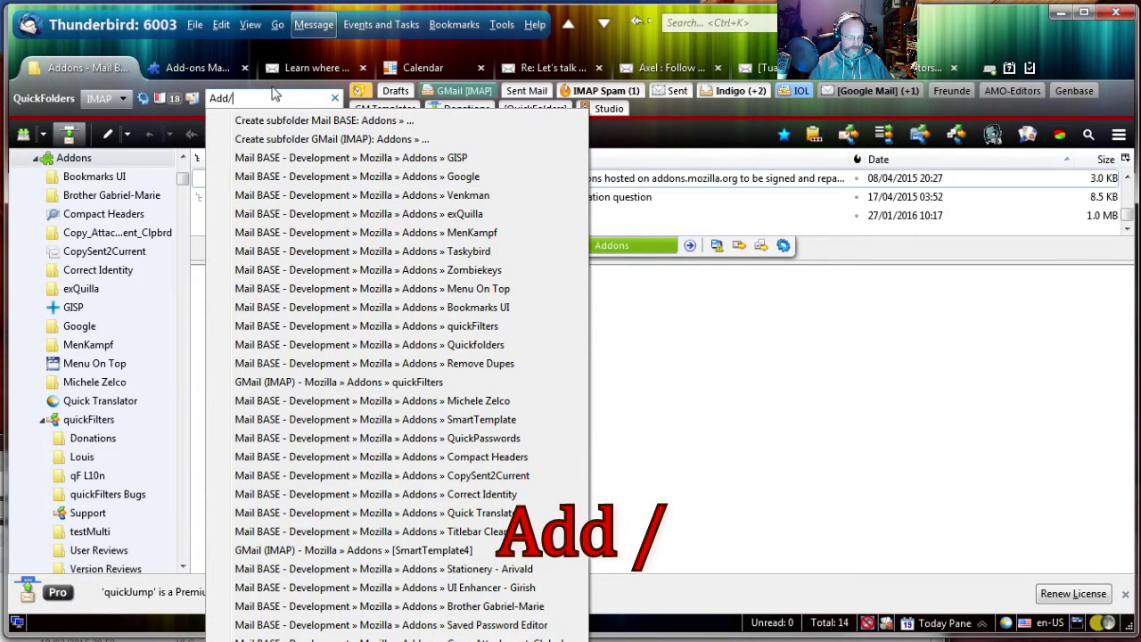
text(qui)
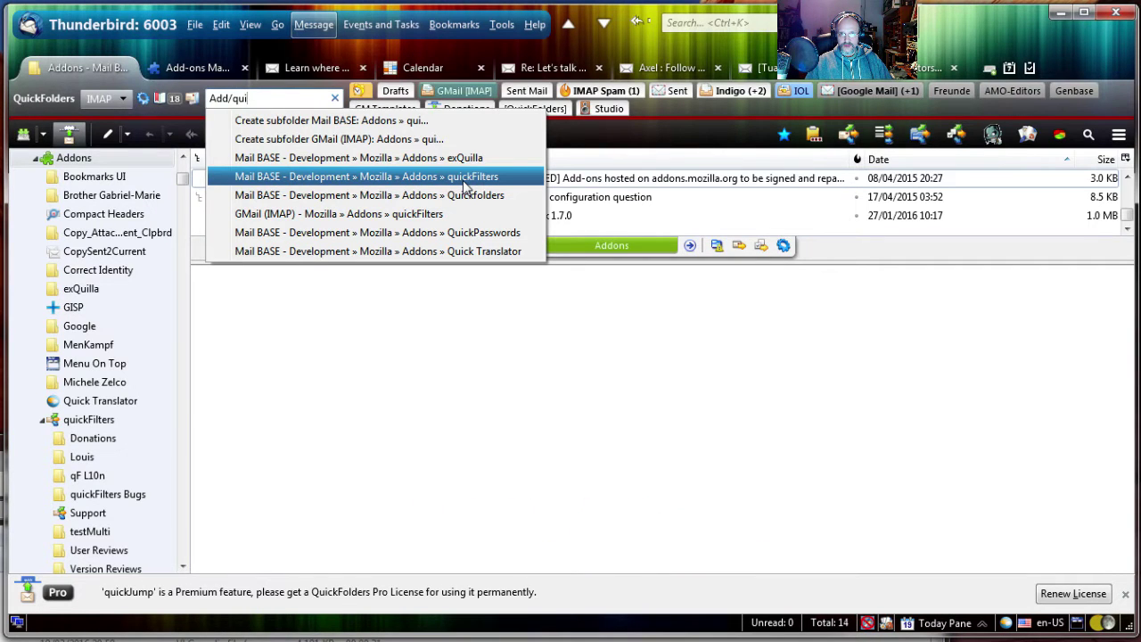
click(463, 178)
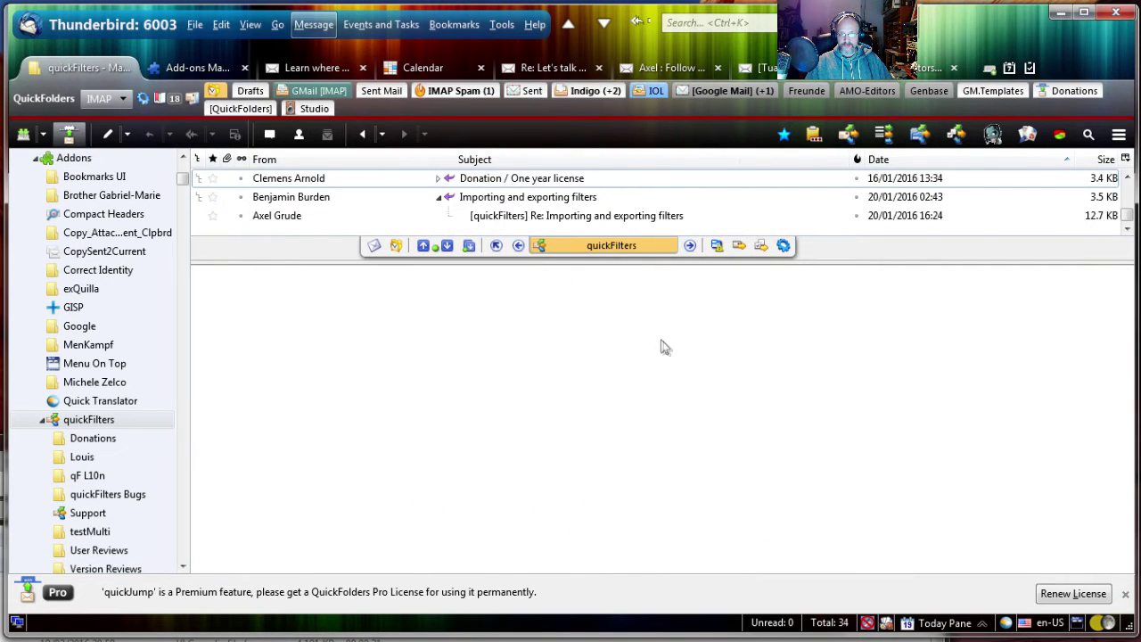
Step: Return to the izo-filtered GMail inbox with alt+Left and open the Re: Ozone 7 plugins email
key(alt+Left)
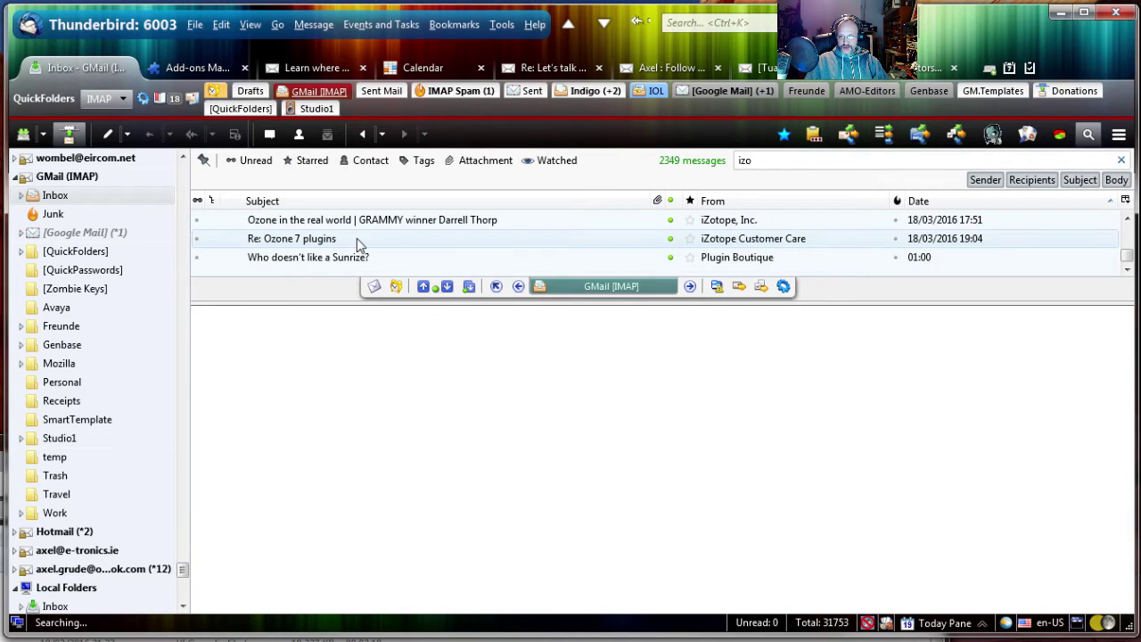
click(445, 239)
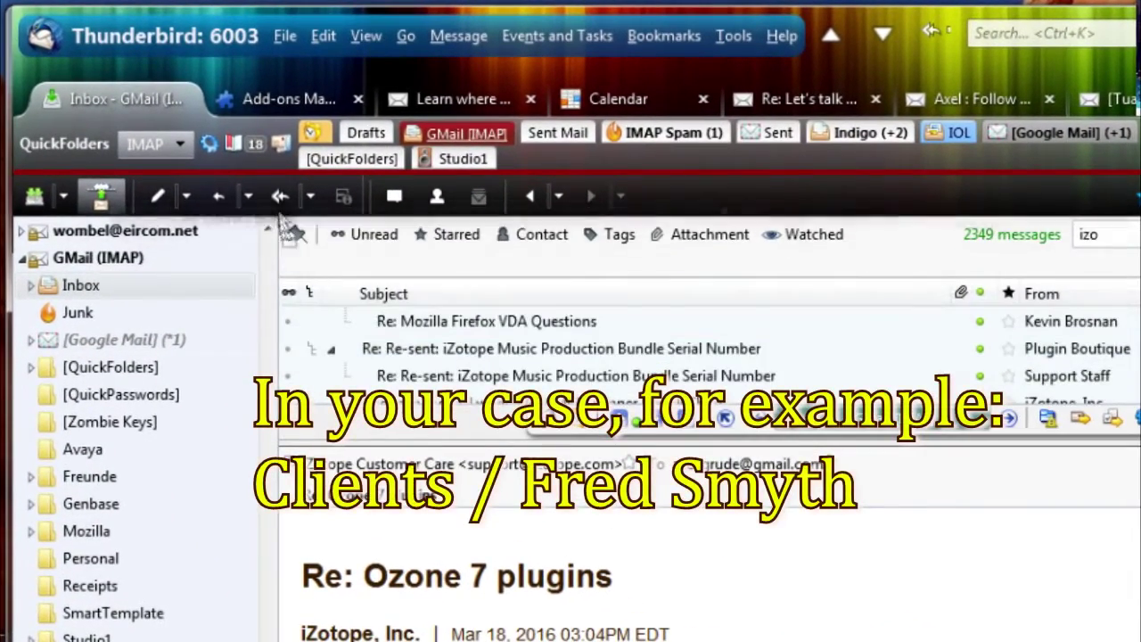
click(283, 146)
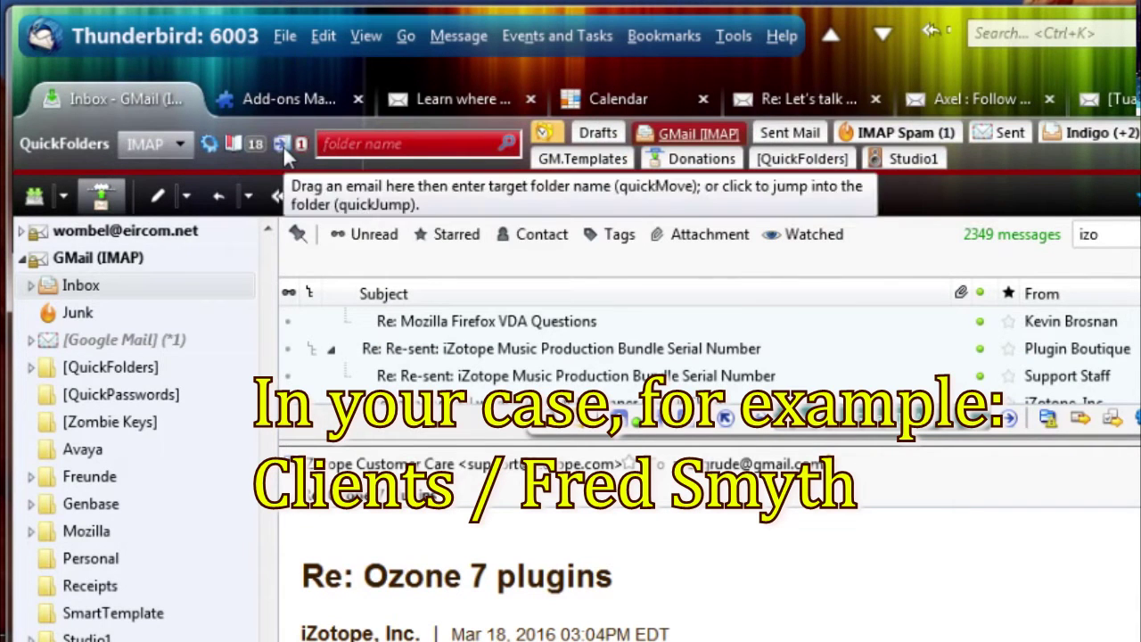
Step: Use quickMove 'studio1/izo' to create Studio1 subfolder izoTope and move the Ozone 7 plugins email there
text(stu)
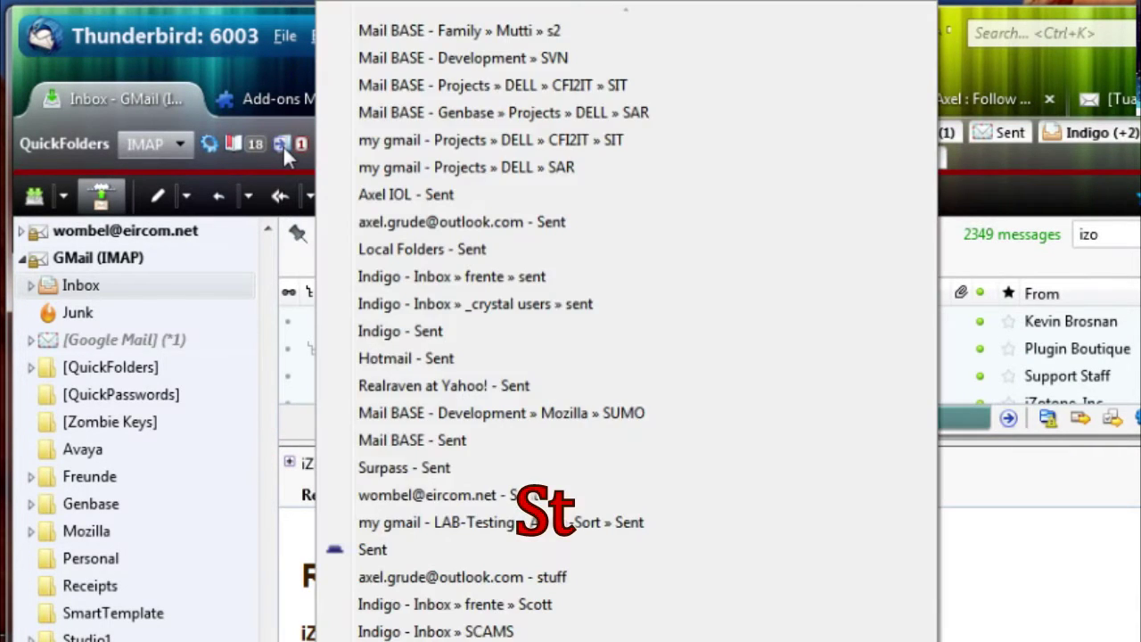
text(dio)
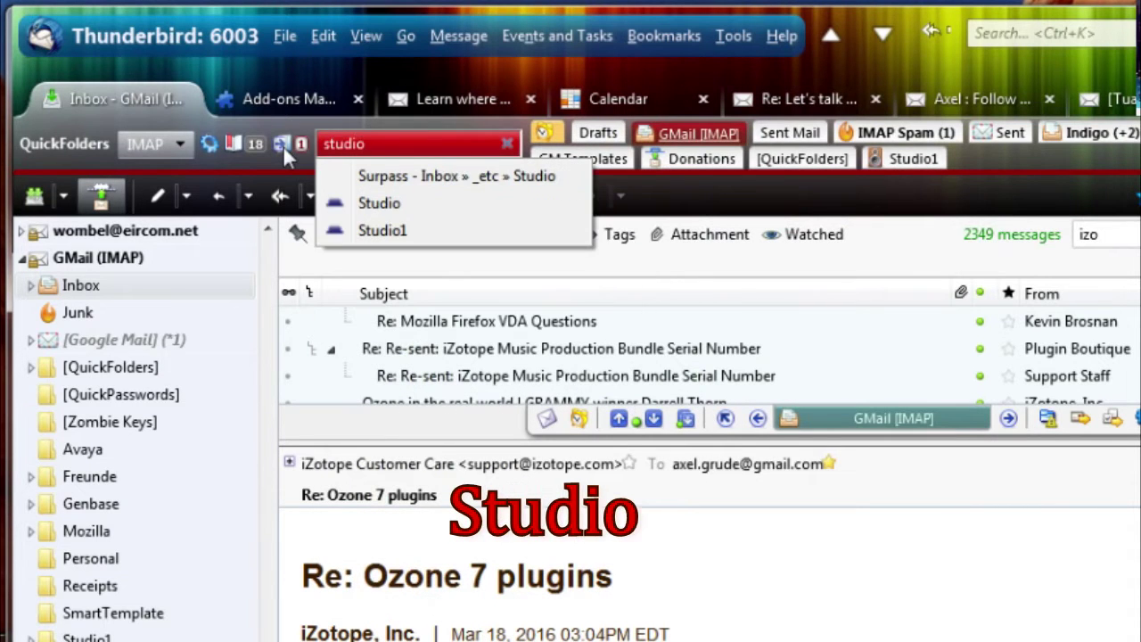
text(1/i)
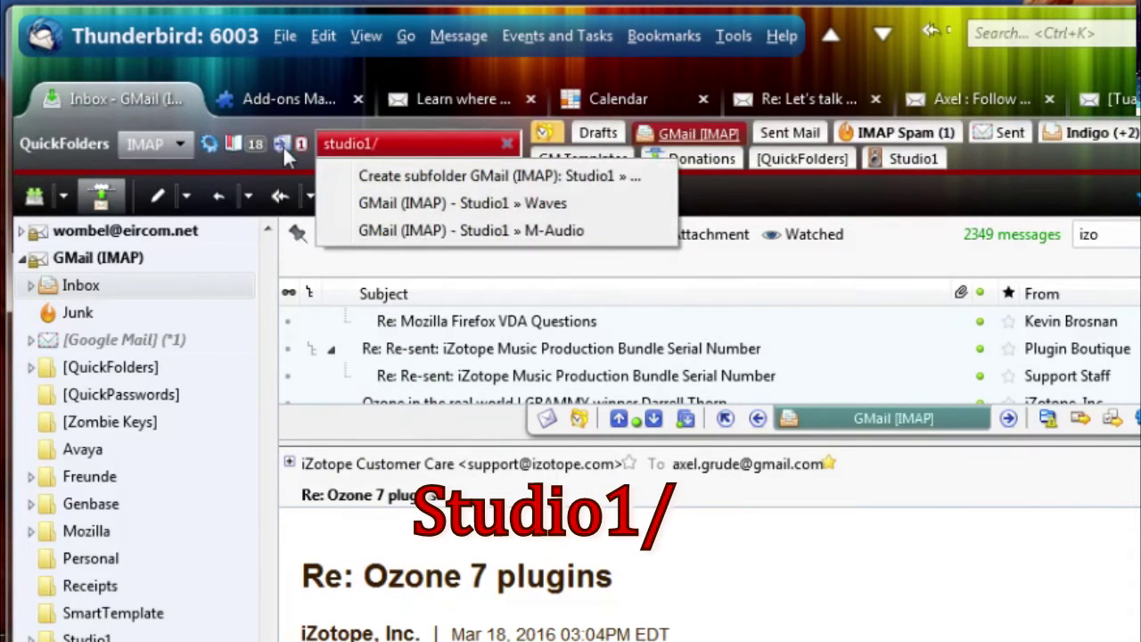
text(zo)
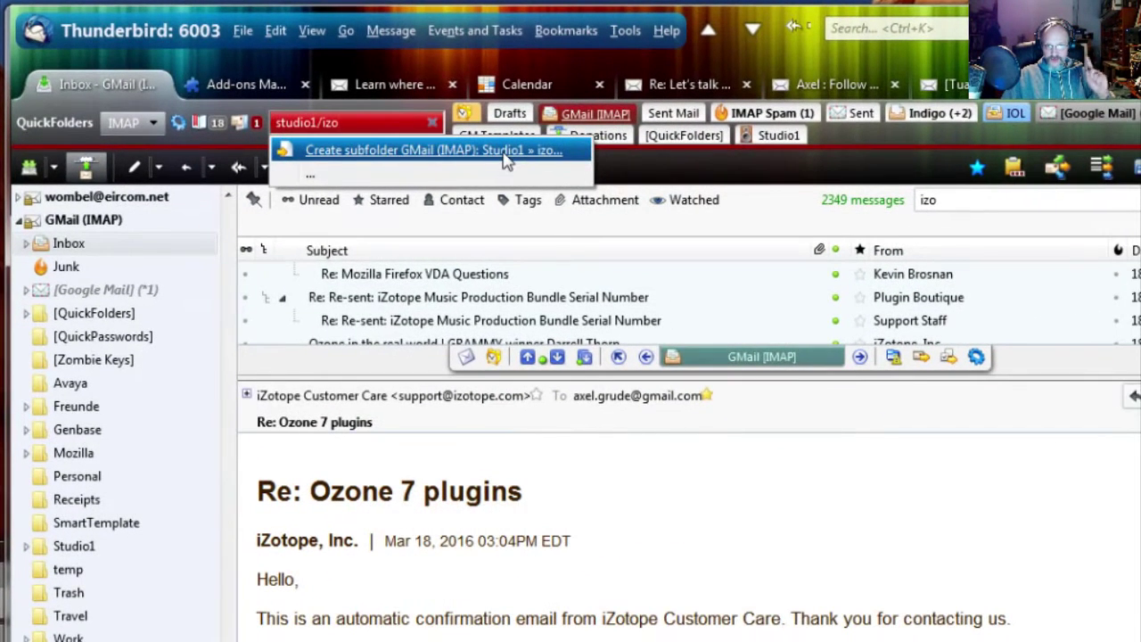
click(503, 161)
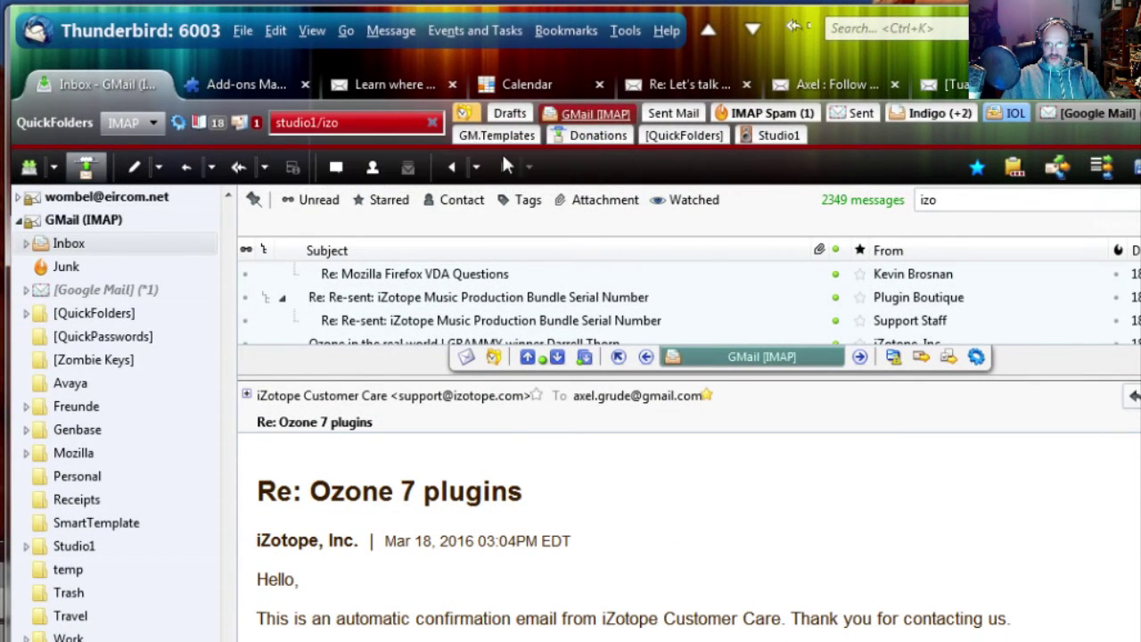
key(End)
text(Tope)
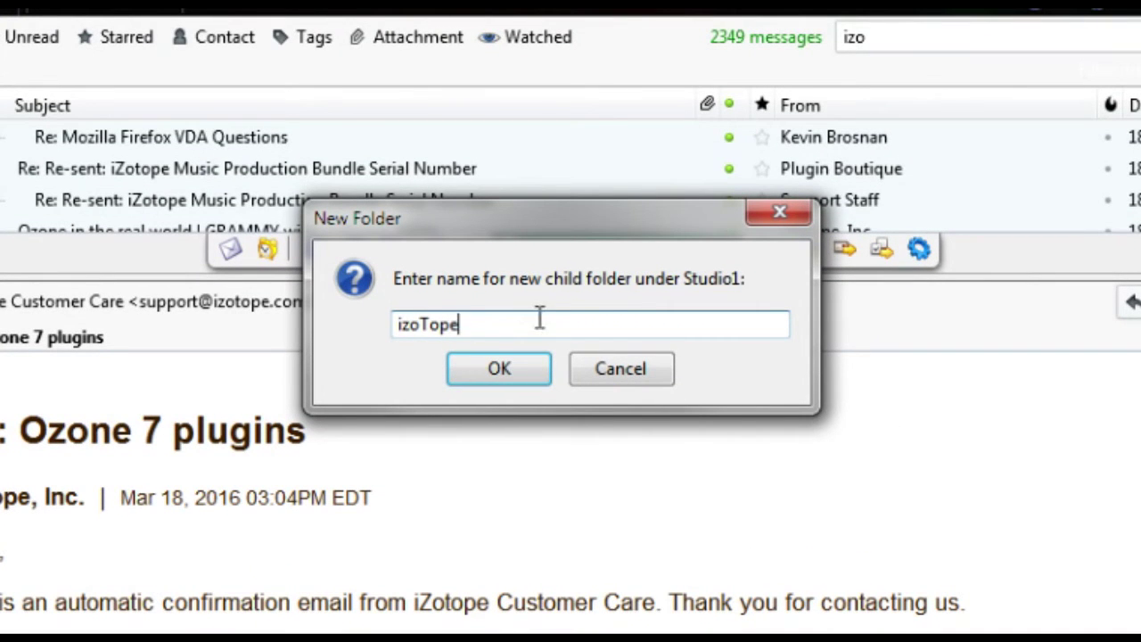
click(509, 367)
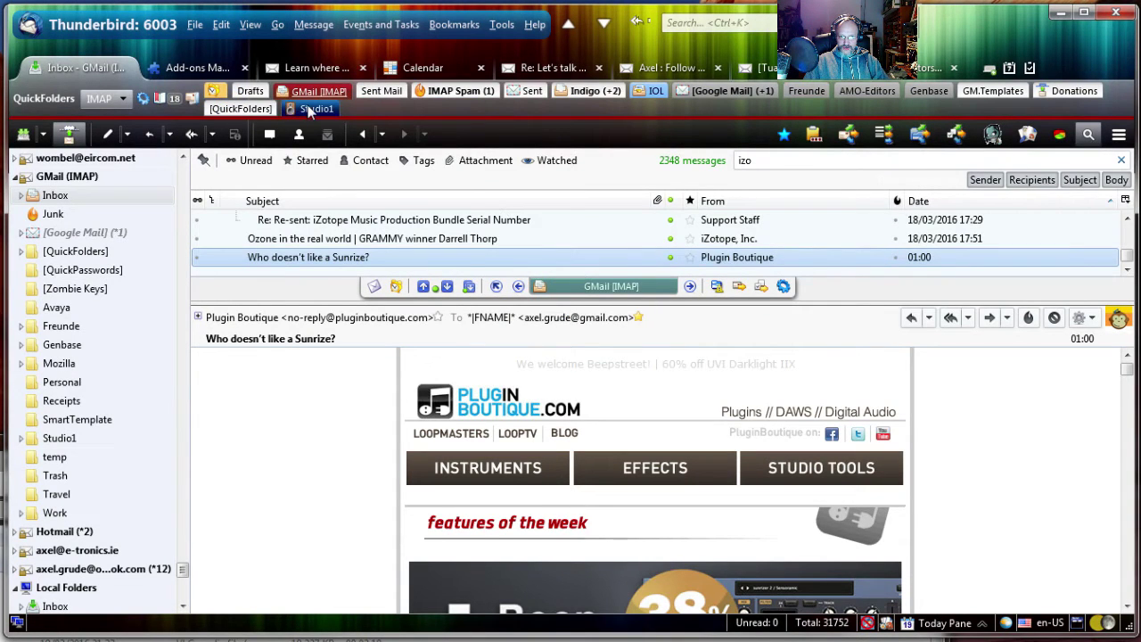
Step: Open Studio1 » izoTope from the Studio1 tab's popup, then return to the GMail Inbox
mouse_move(309, 108)
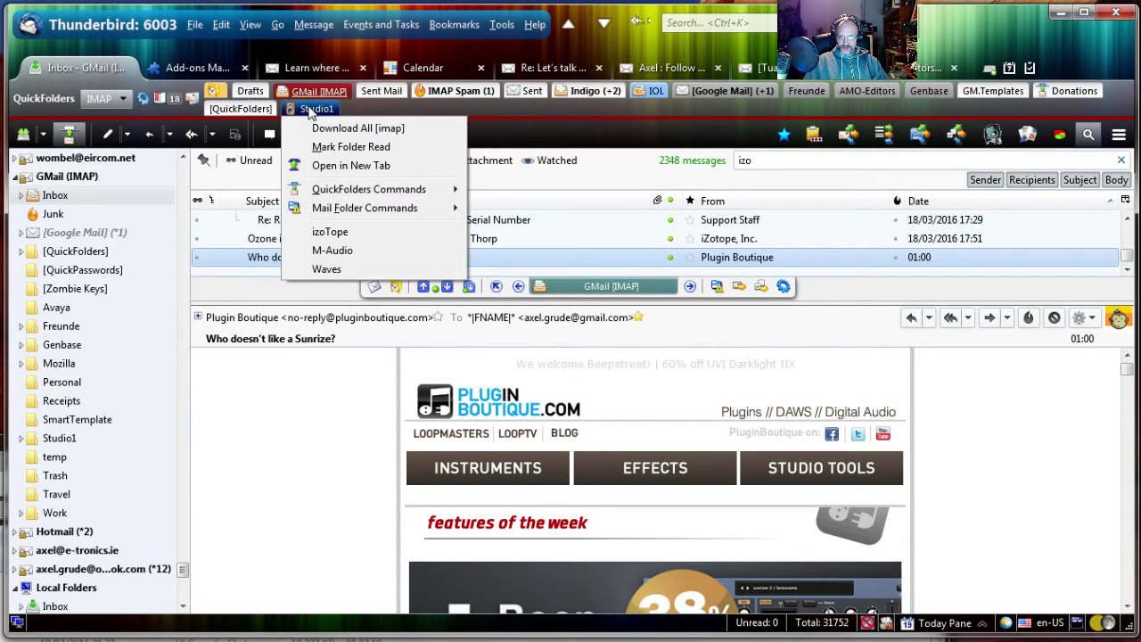
click(339, 236)
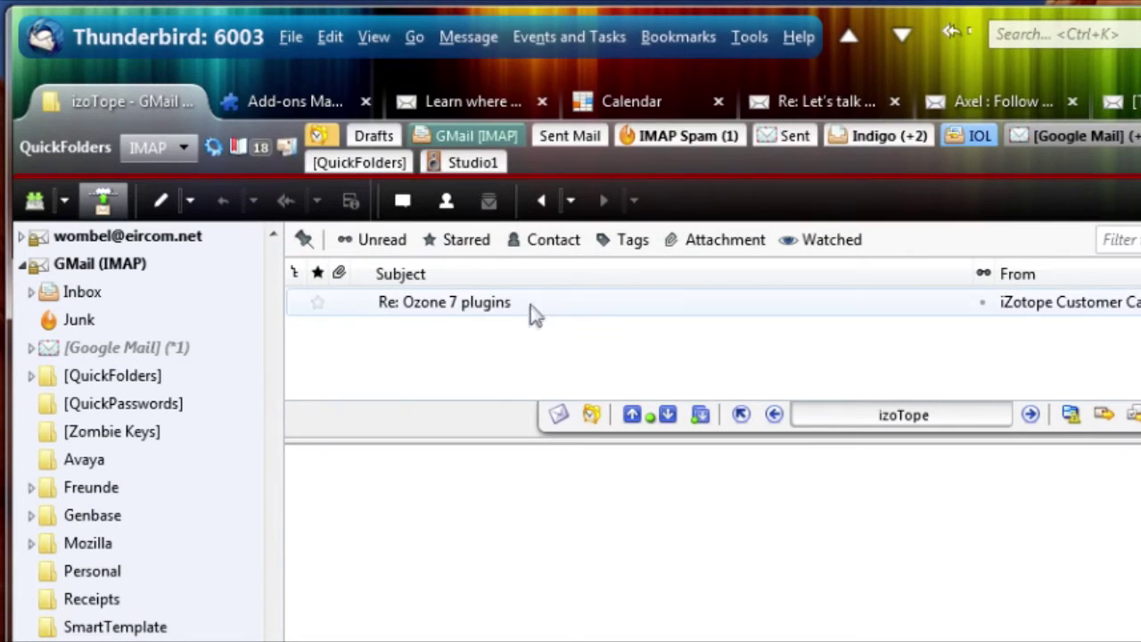
click(482, 137)
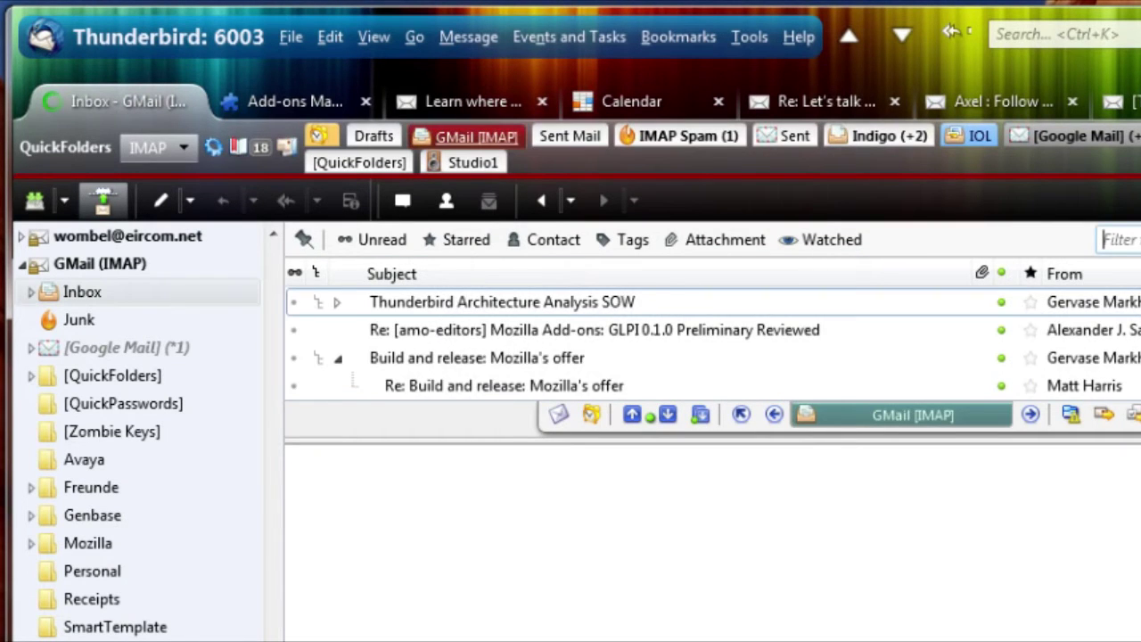
Step: Filter for izo and quickMove the Ozone 7 breaktweaker message to GMail (IMAP) Studio1 » izoTope via 'studio1/iz'
text(izo)
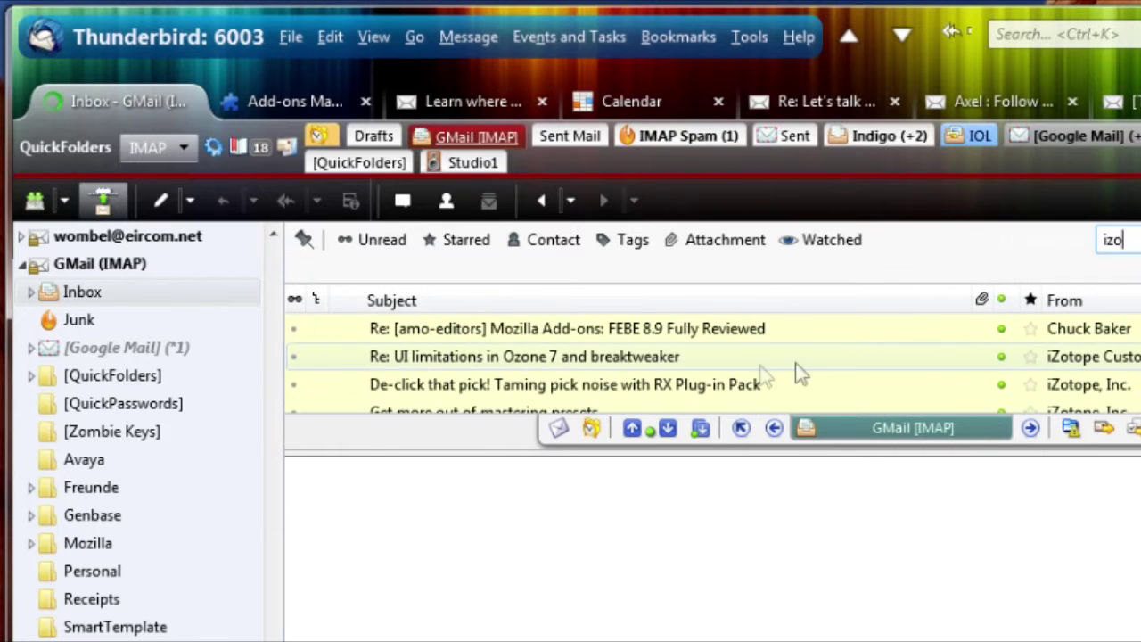
click(755, 359)
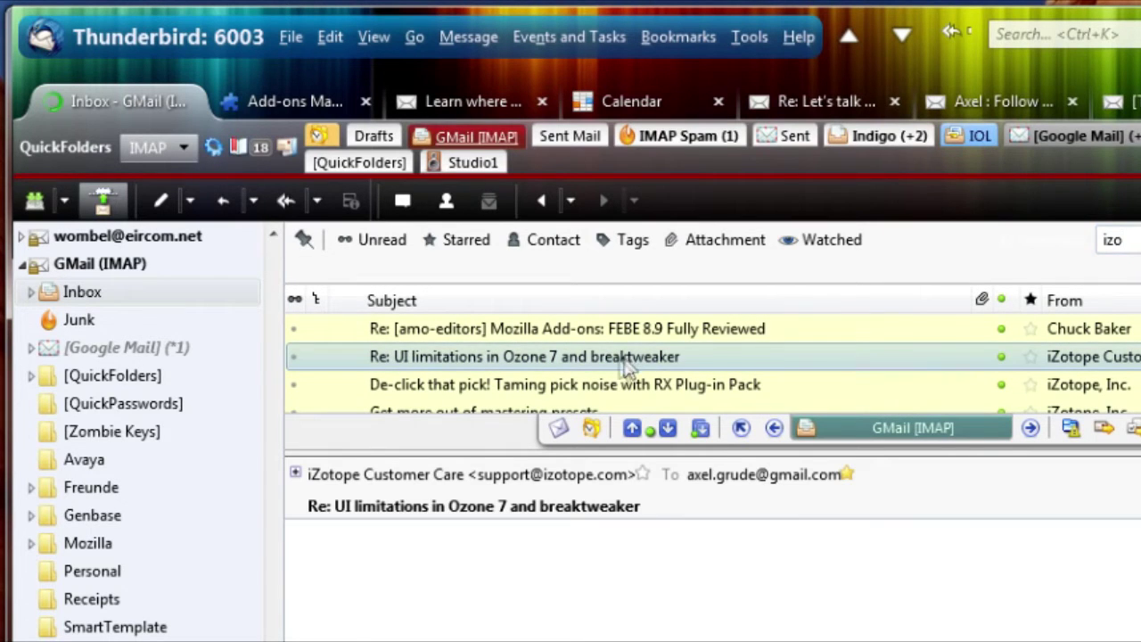
drag(630, 361, 289, 146)
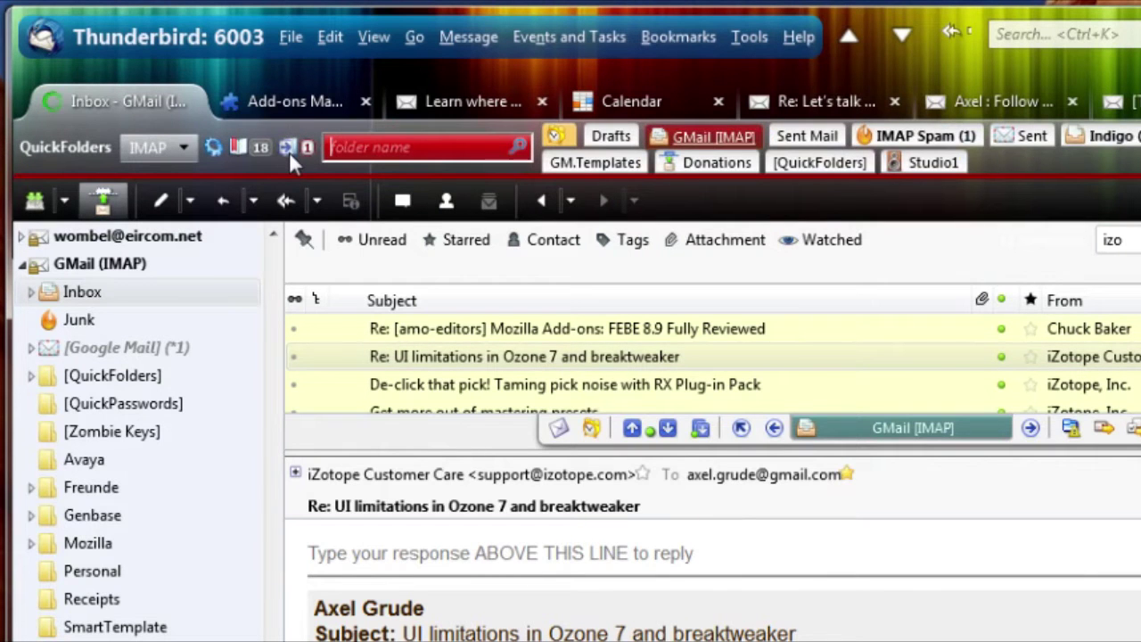
text(stu)
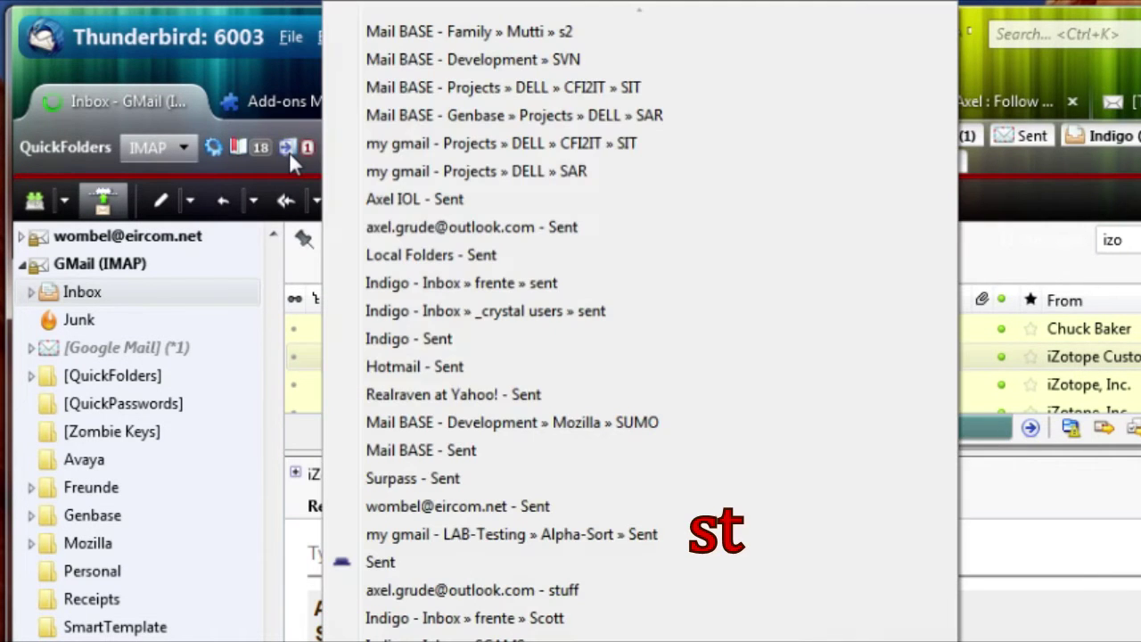
text(dio1)
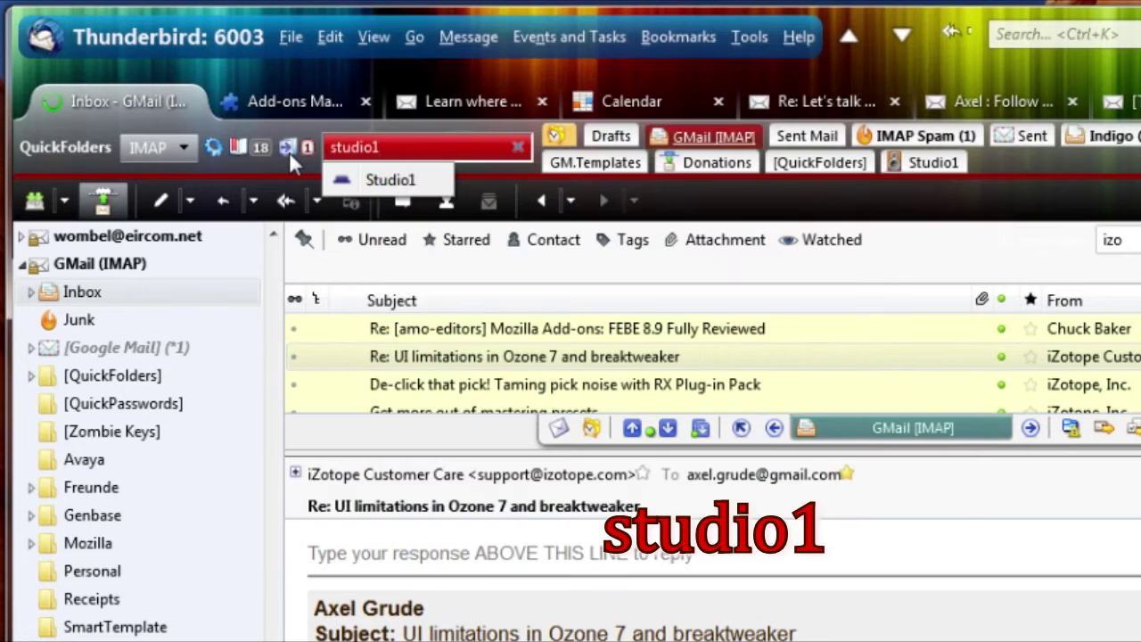
text(/i)
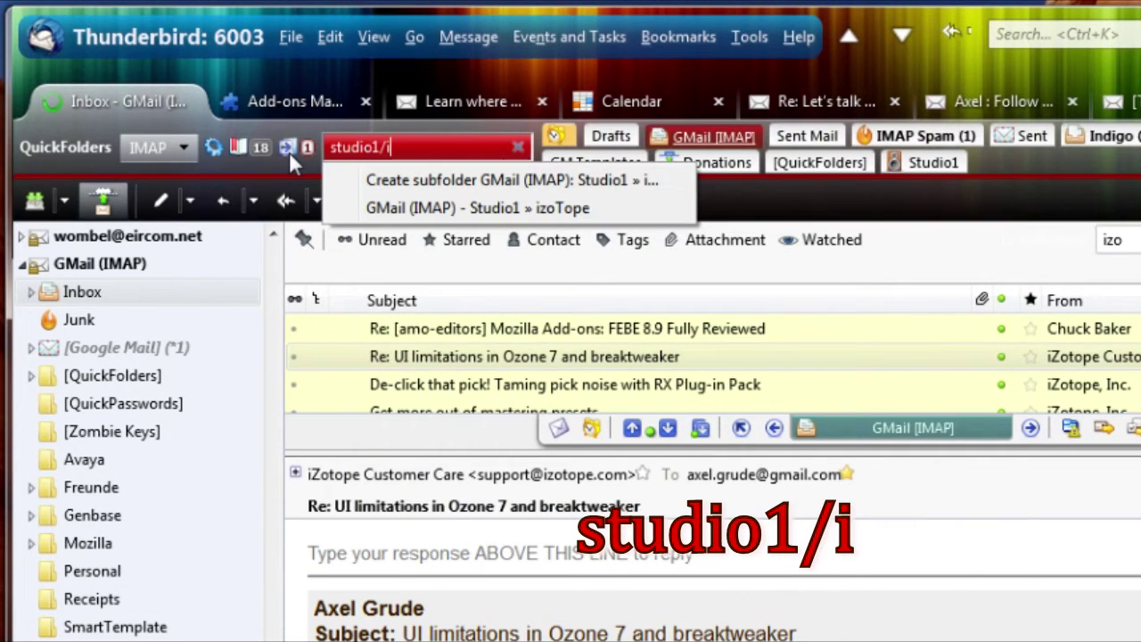
text(z)
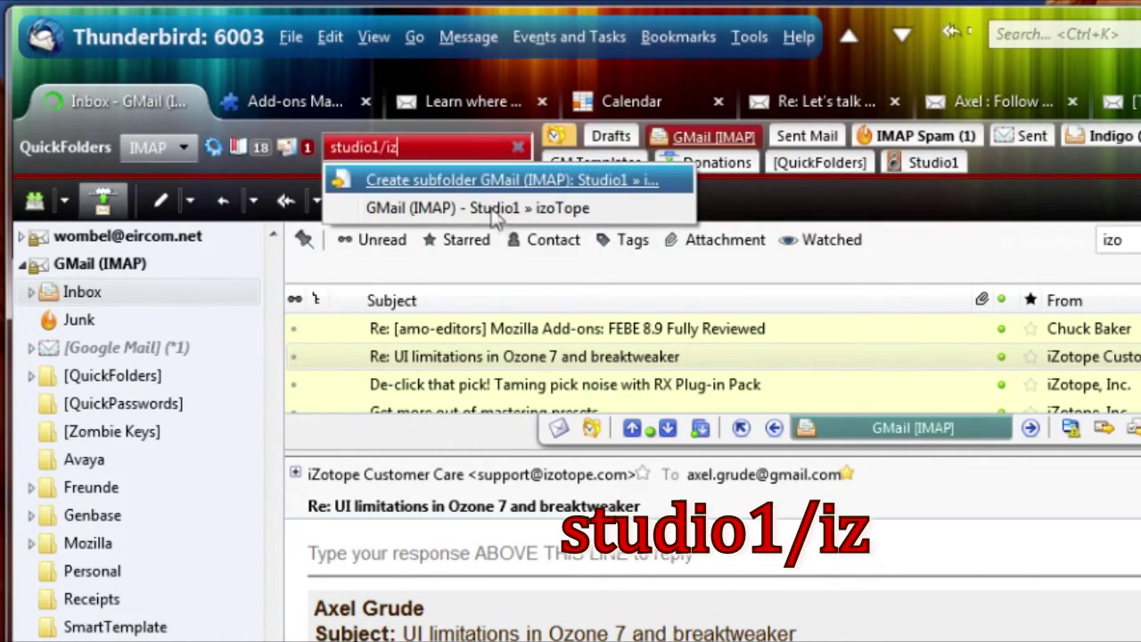
click(549, 214)
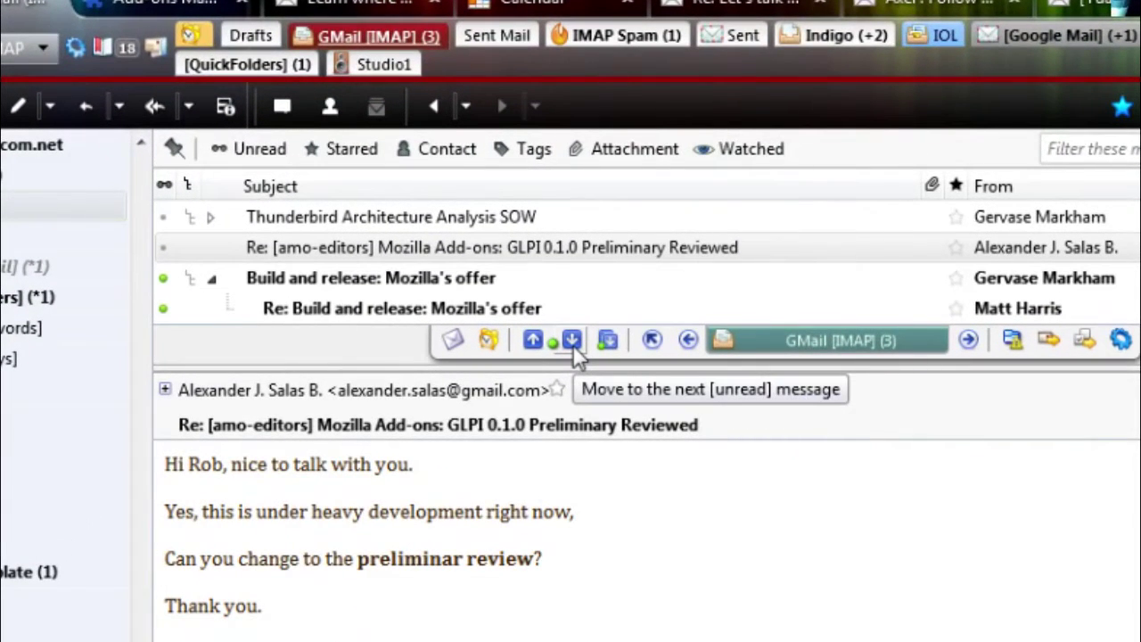
Step: Step through the remaining unread Inbox replies, answering No to advancing into [QuickFolders]
click(571, 341)
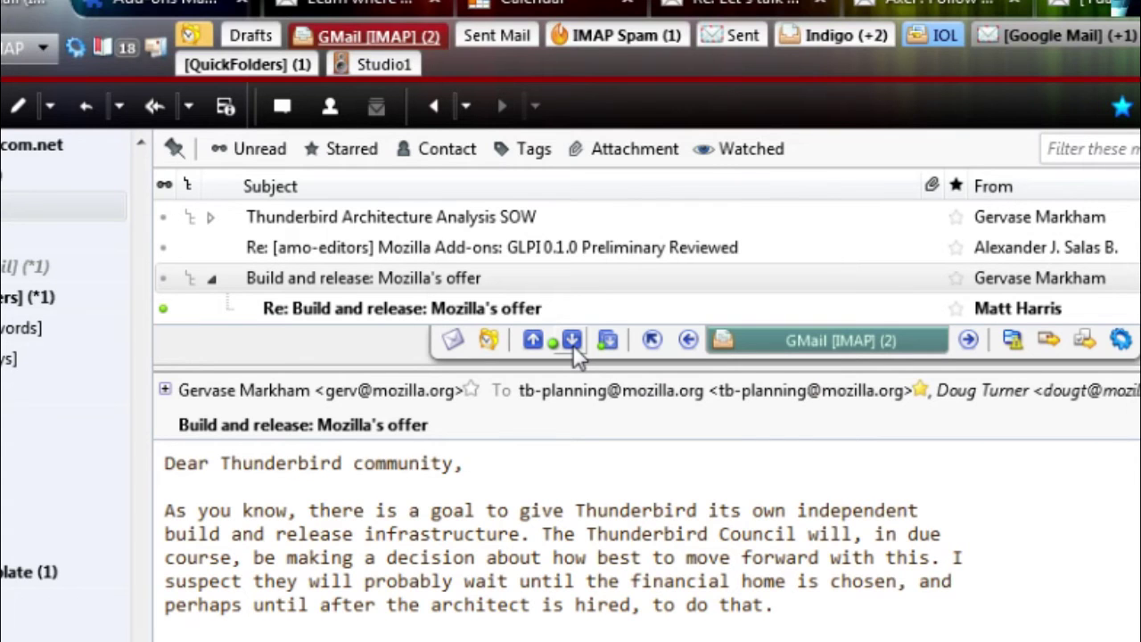
click(573, 348)
click(573, 348)
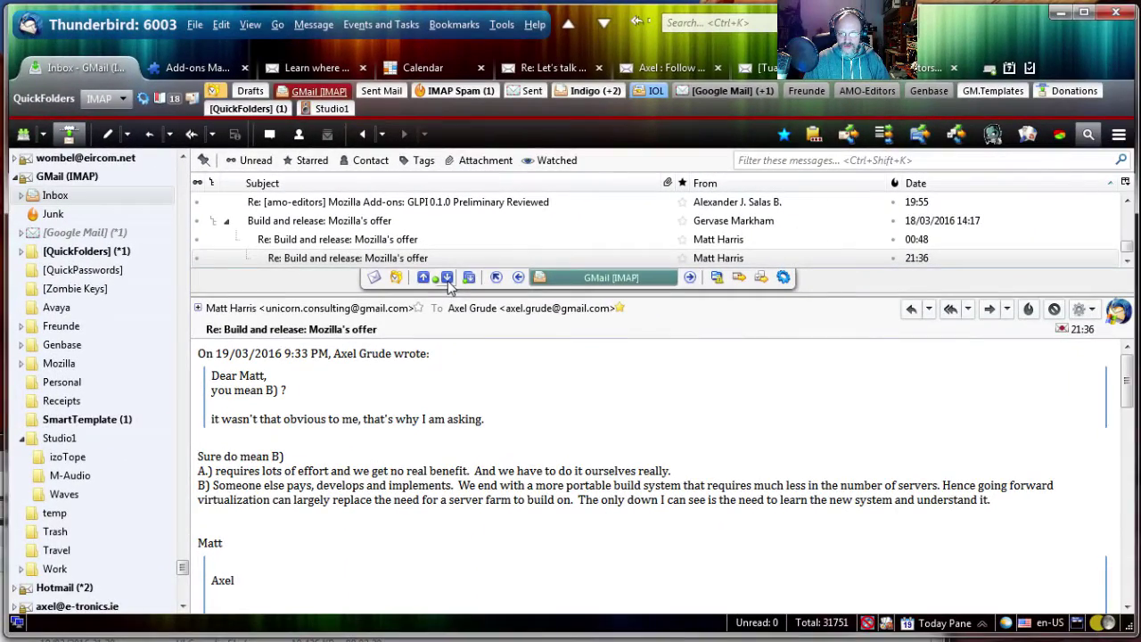
click(446, 277)
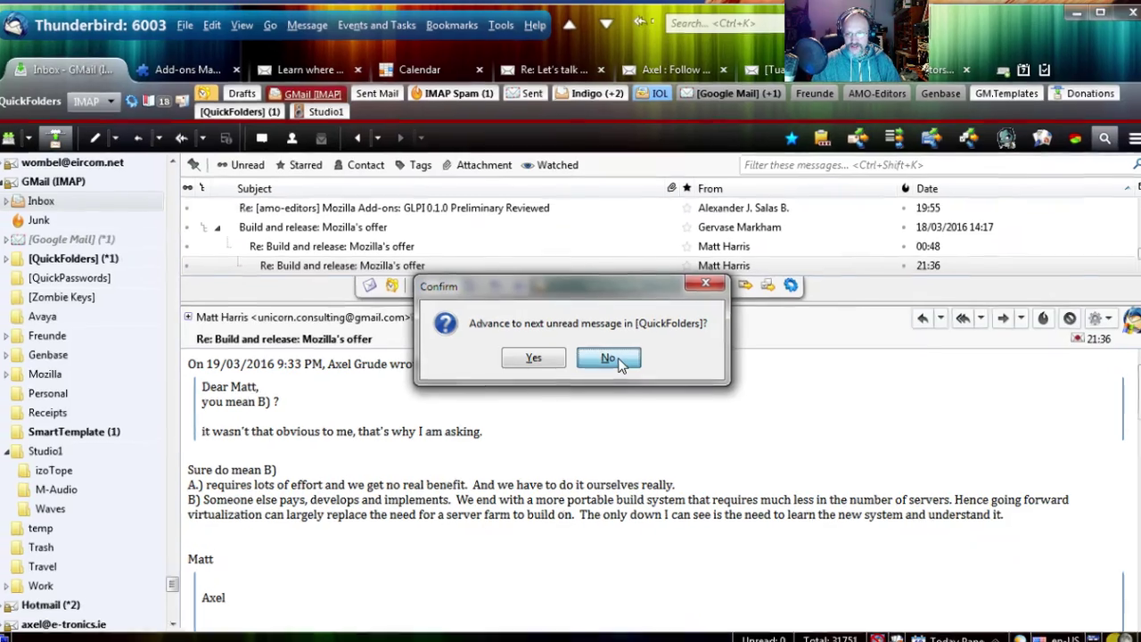
click(606, 348)
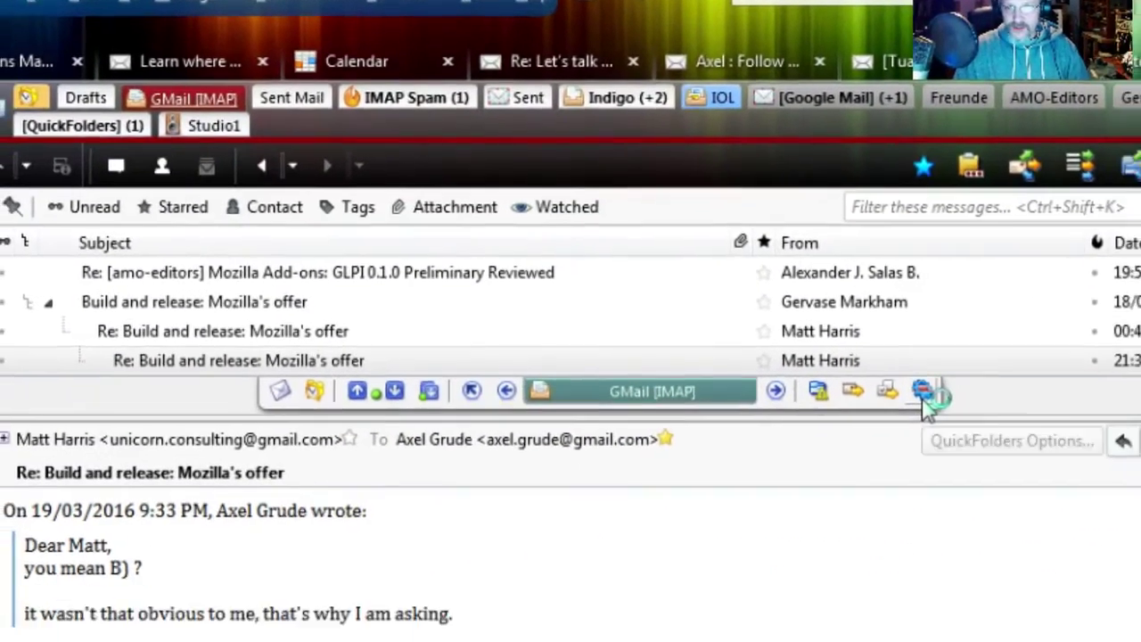
Step: In QuickFolders Options, set 'Go to next unread email' to 'Go to next folder without asking (recommended)'
click(923, 398)
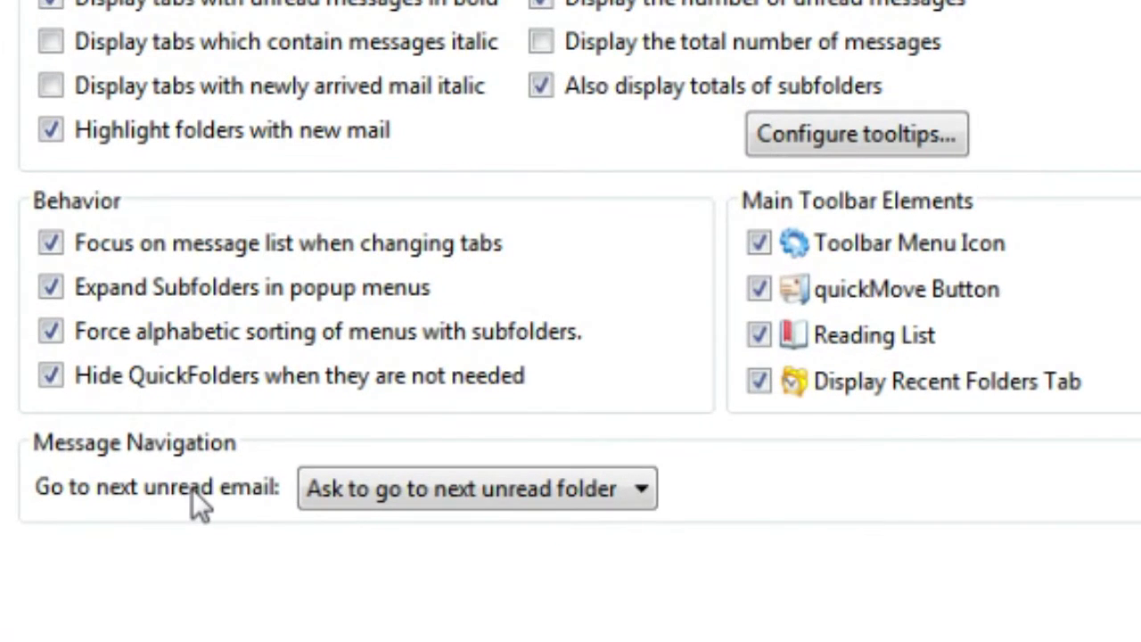
click(642, 495)
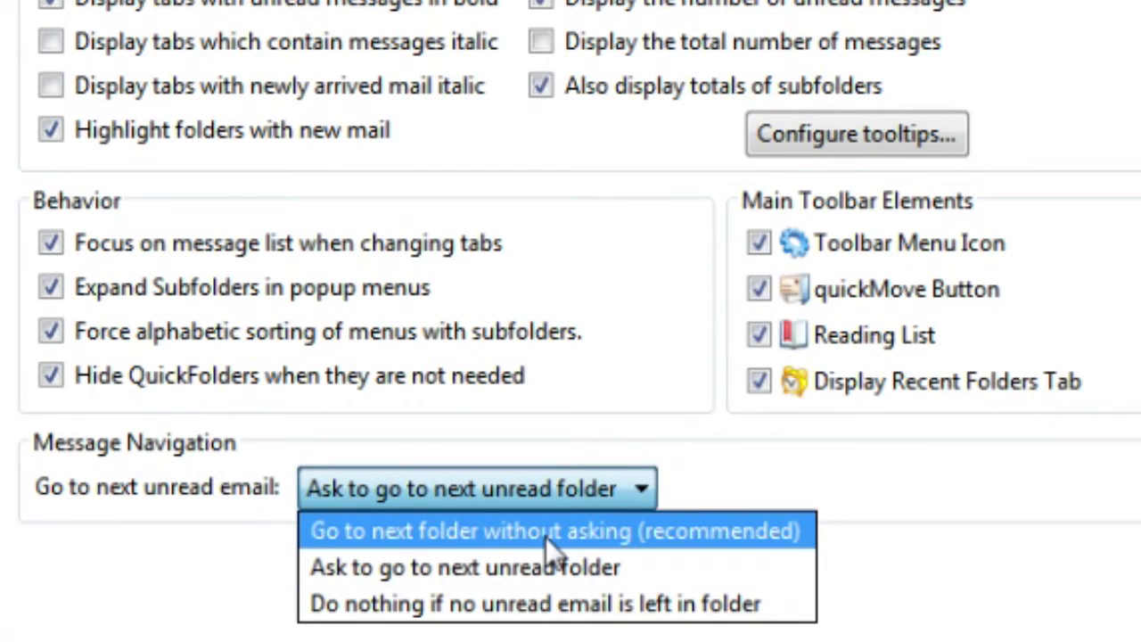
click(631, 532)
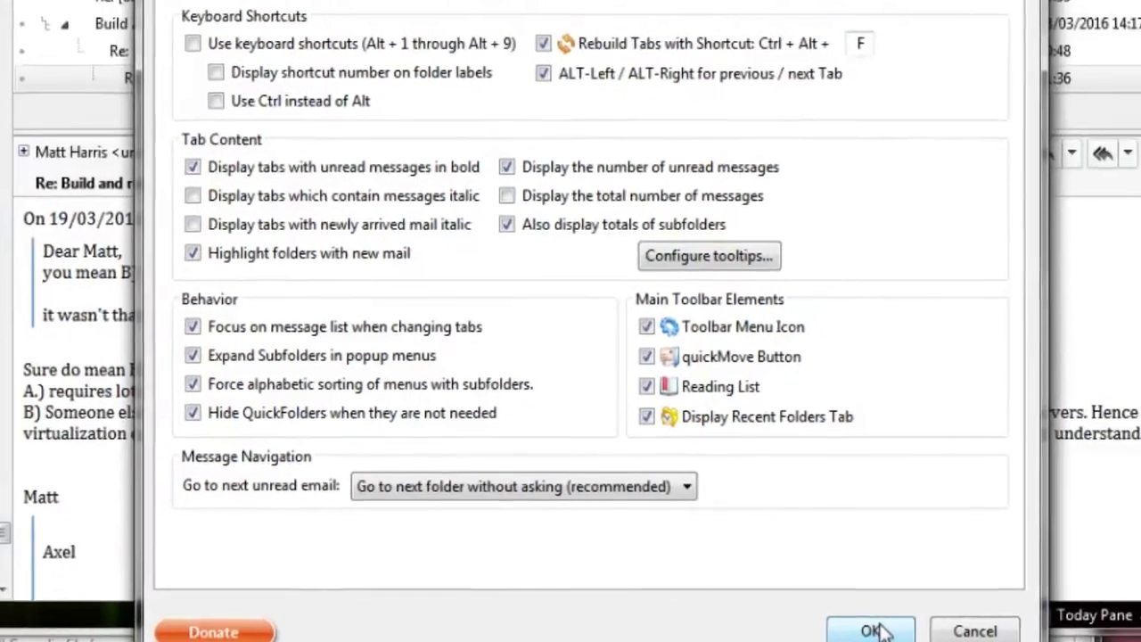
click(881, 631)
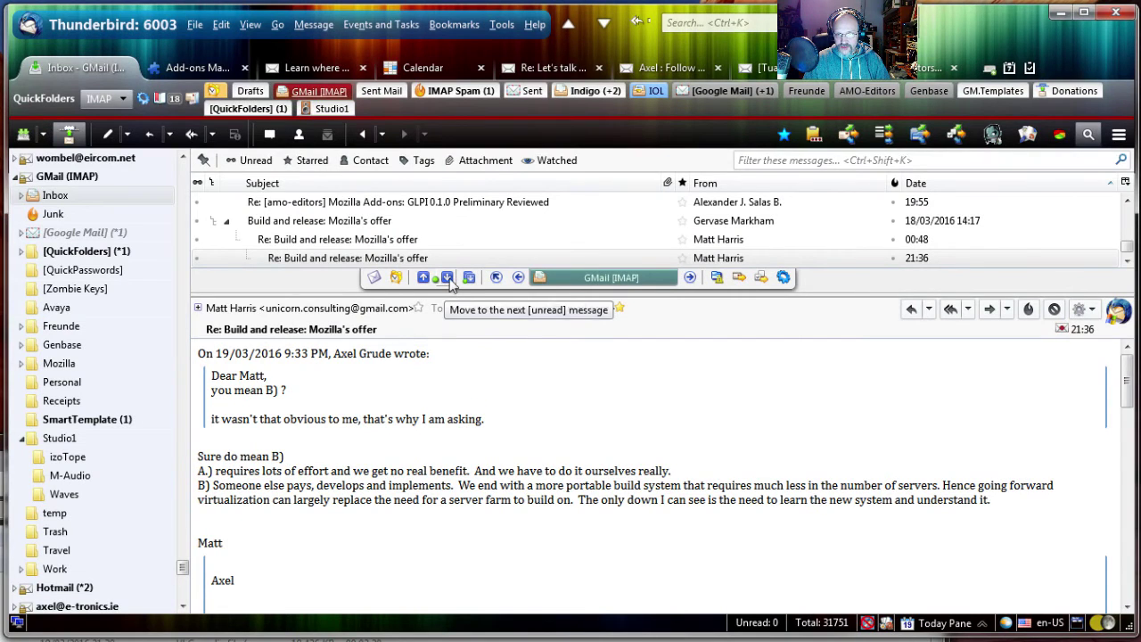
Step: Jump through unread mail in [QuickFolders], SmartTemplate and YouTube, ending in the my gmail Inbox
click(448, 277)
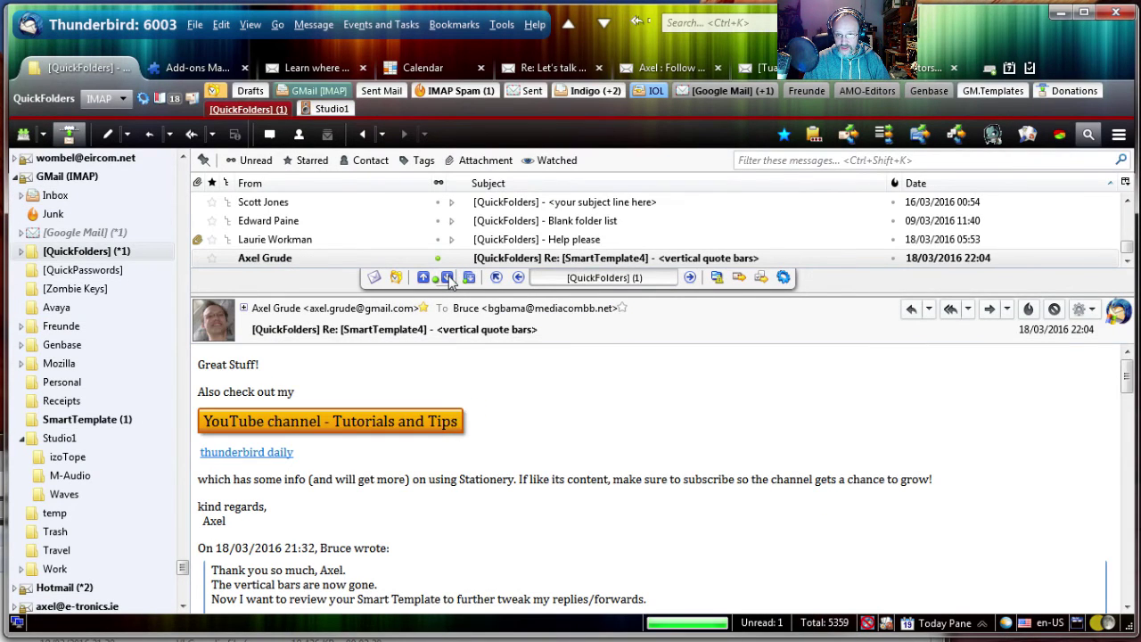
click(448, 277)
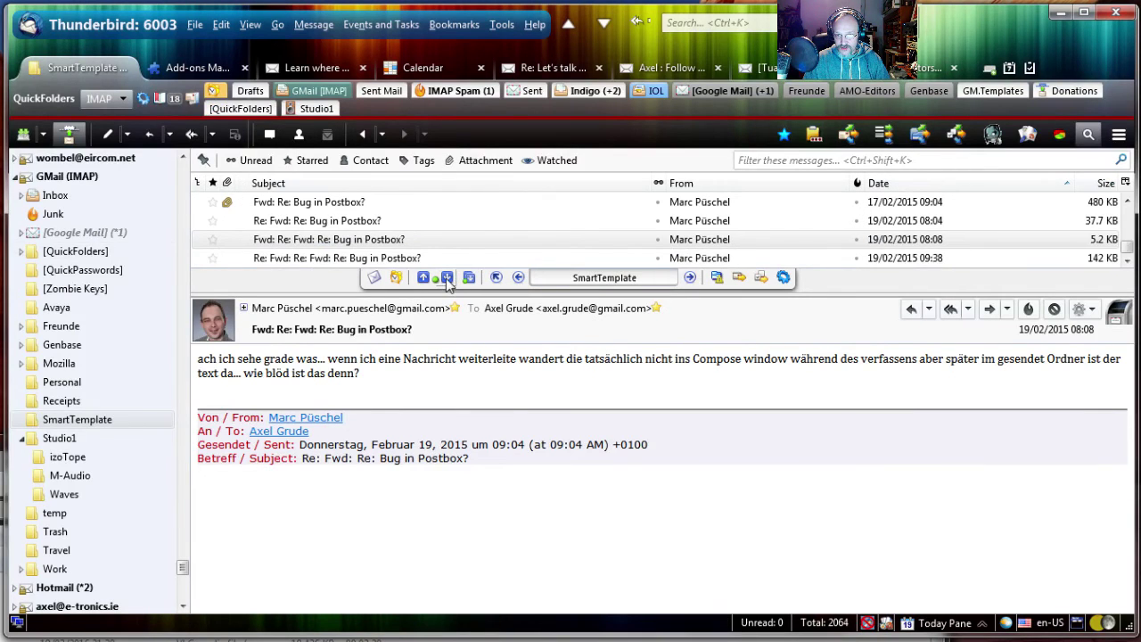
click(448, 278)
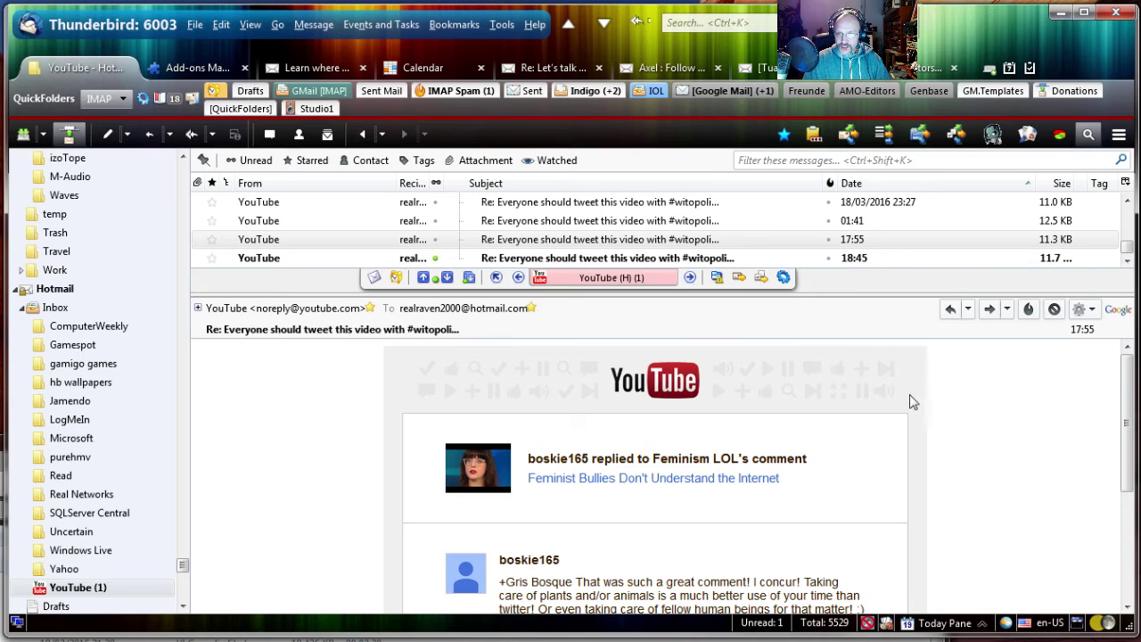
click(447, 277)
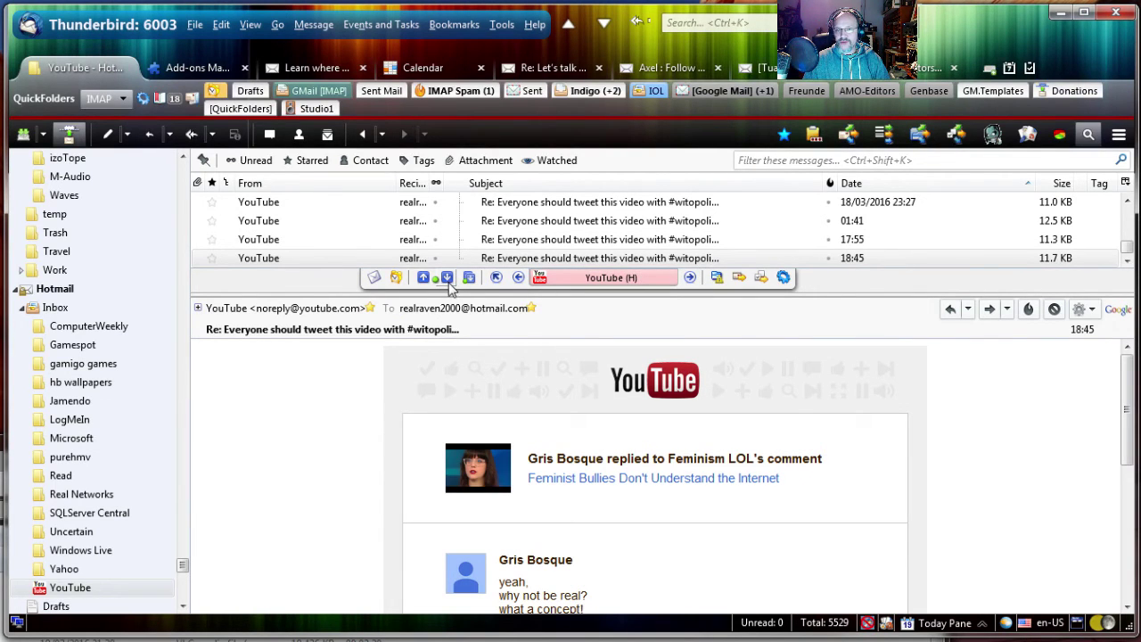
click(448, 277)
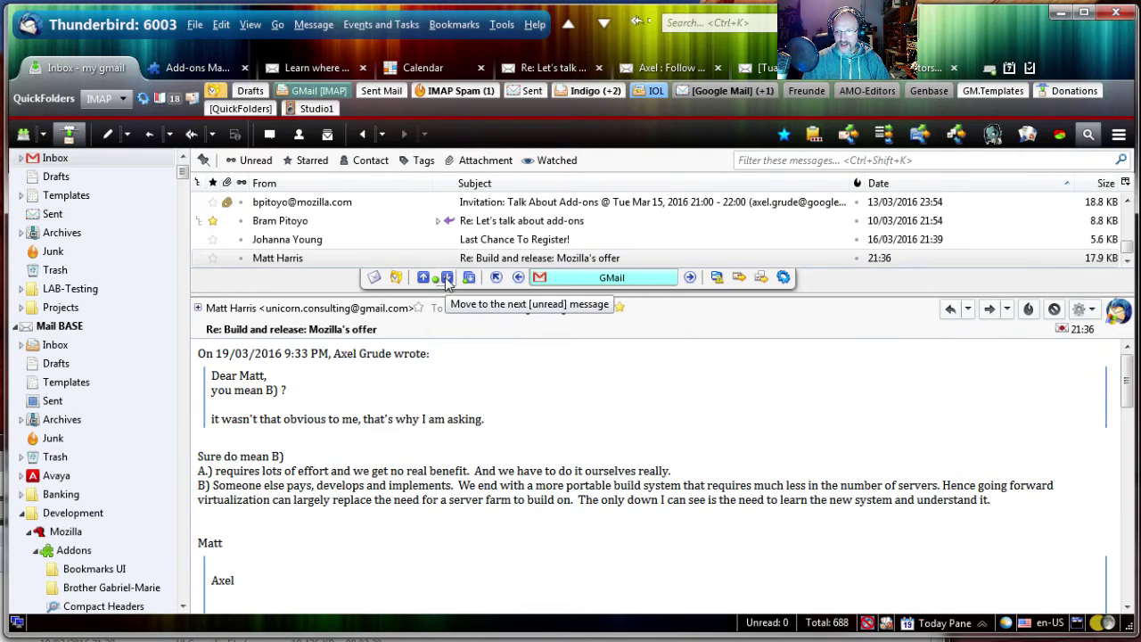